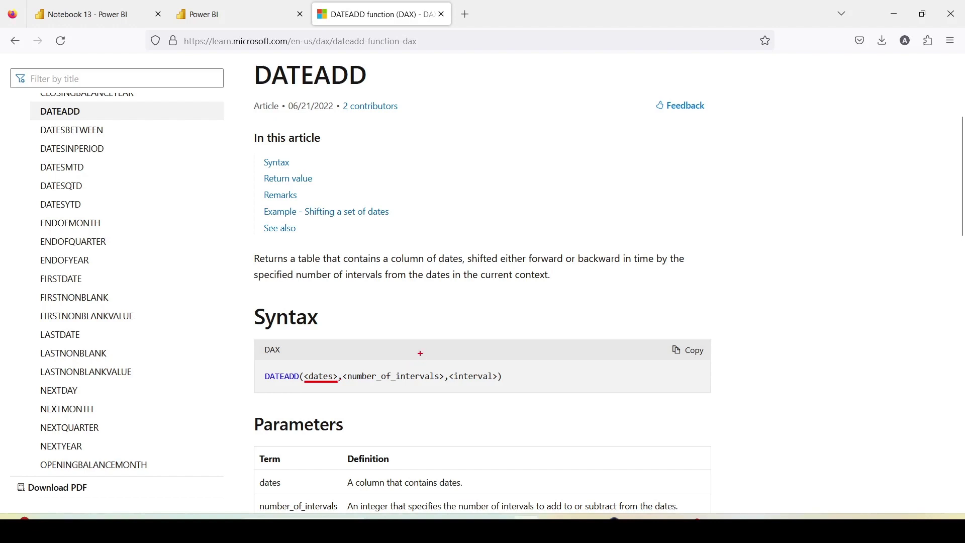
- Review the DATEADD documentation's parameters, return value and remarks, marking the notes on existing dates, contiguous intervals and the interval arguments
{"action": "scroll", "coordinate": [406, 339], "scroll_direction": "down", "scroll_amount": 4}
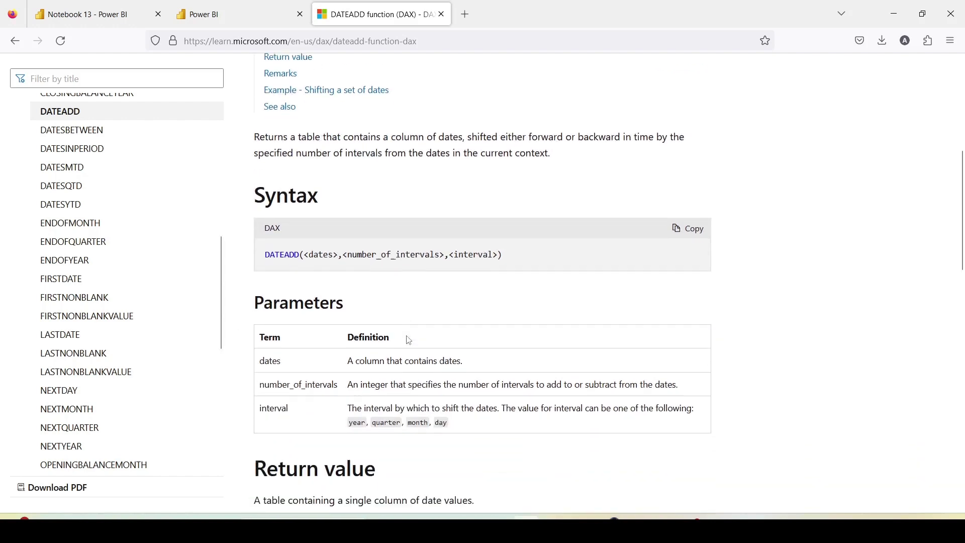
{"action": "scroll", "coordinate": [409, 340], "scroll_direction": "down", "scroll_amount": 1}
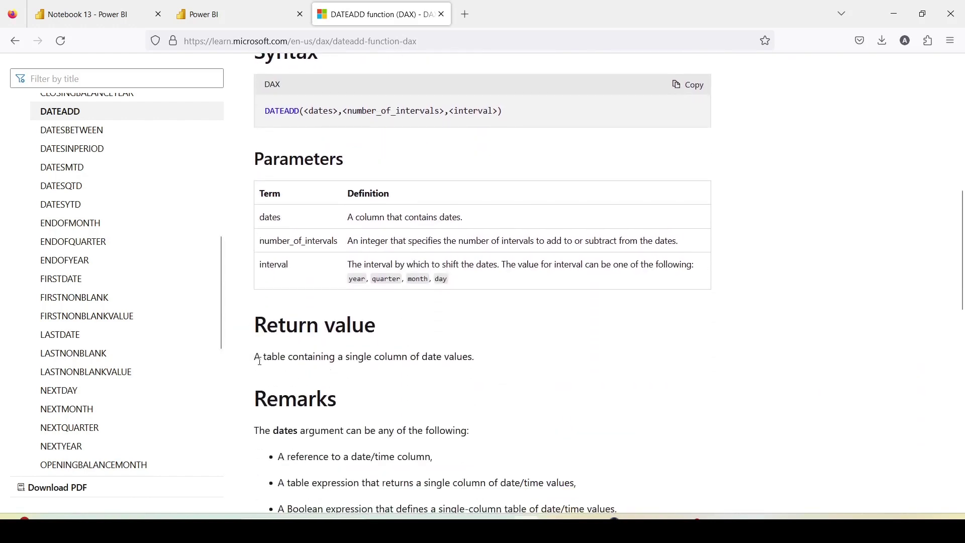
{"action": "left_click_drag", "start_coordinate": [255, 357], "coordinate": [481, 364]}
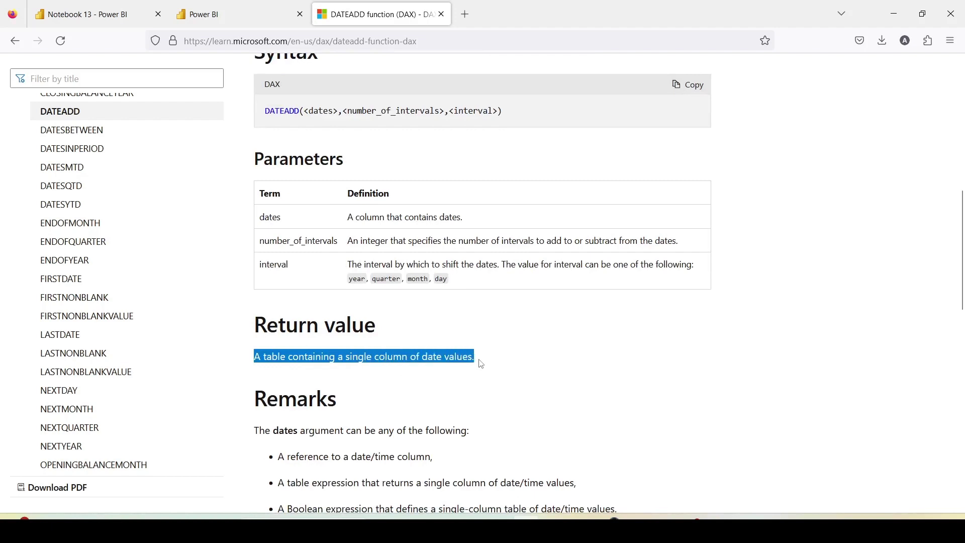
{"action": "scroll", "coordinate": [481, 364], "scroll_direction": "down", "scroll_amount": 5}
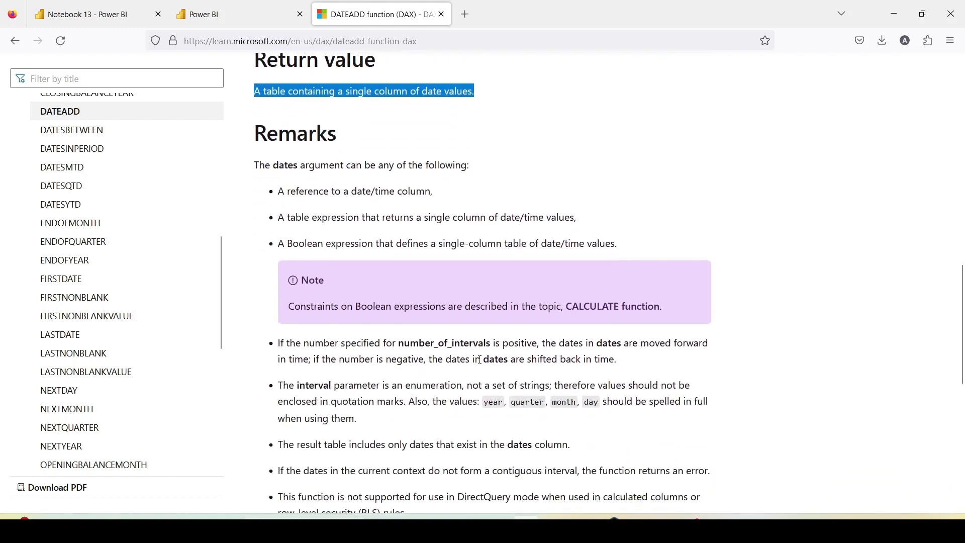
{"action": "scroll", "coordinate": [481, 360], "scroll_direction": "down", "scroll_amount": 3}
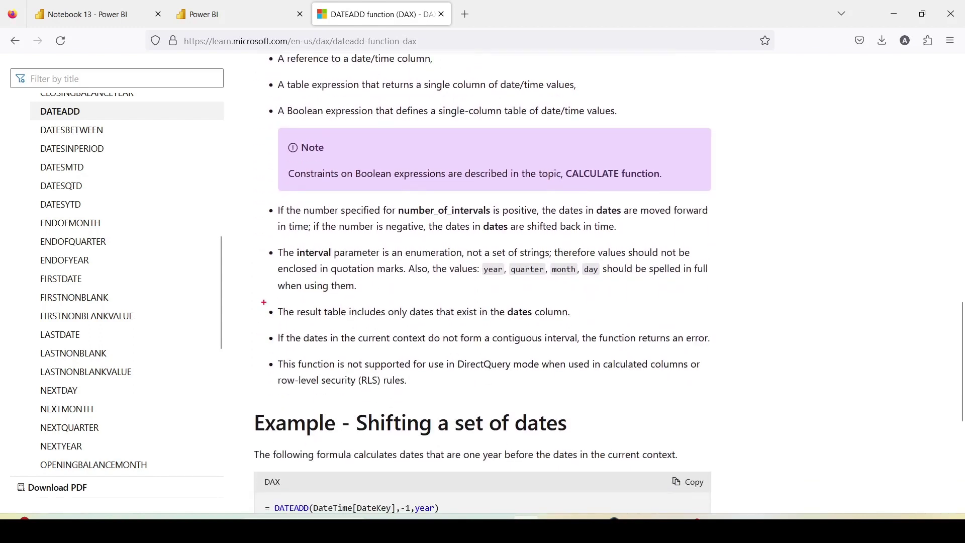
{"action": "mouse_move", "coordinate": [264, 302]}
{"action": "left_mouse_down"}
{"action": "mouse_move", "coordinate": [327, 322]}
{"action": "mouse_move", "coordinate": [582, 325]}
{"action": "left_mouse_up"}
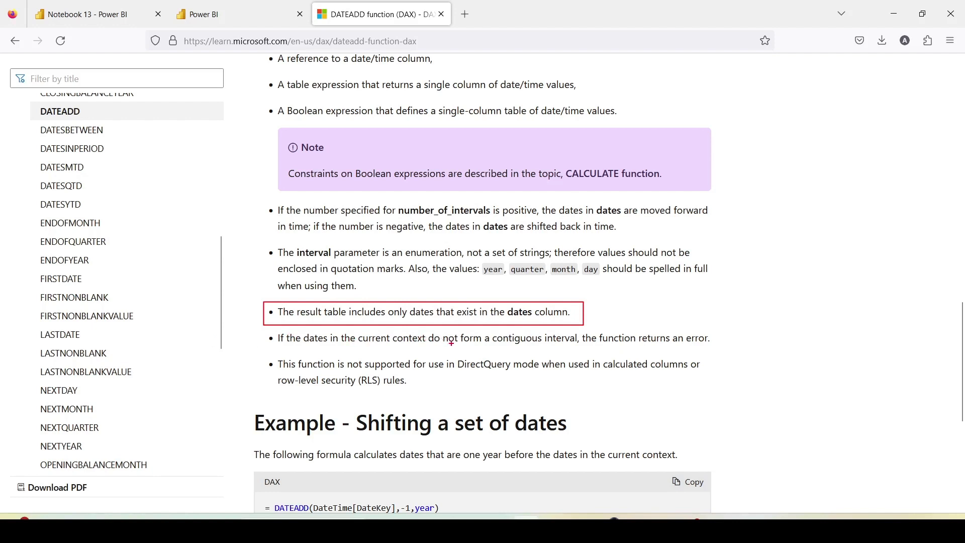
{"action": "mouse_move", "coordinate": [455, 331]}
{"action": "left_mouse_down"}
{"action": "mouse_move", "coordinate": [587, 350]}
{"action": "mouse_move", "coordinate": [527, 330]}
{"action": "mouse_move", "coordinate": [455, 332]}
{"action": "left_mouse_up"}
{"action": "left_click_drag", "start_coordinate": [639, 344], "coordinate": [761, 326]}
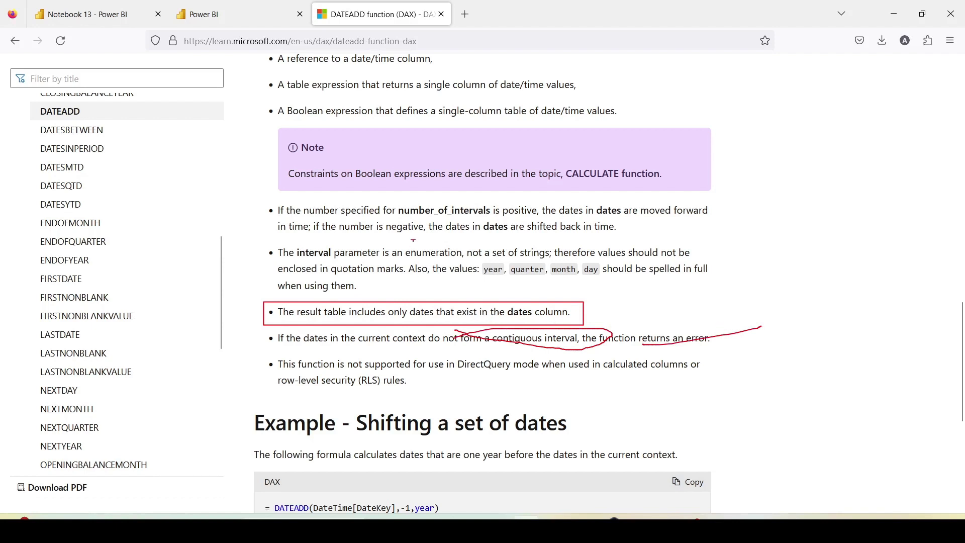
{"action": "left_click_drag", "start_coordinate": [405, 218], "coordinate": [489, 211]}
{"action": "left_click_drag", "start_coordinate": [288, 262], "coordinate": [368, 255]}
{"action": "key", "text": "Escape"}
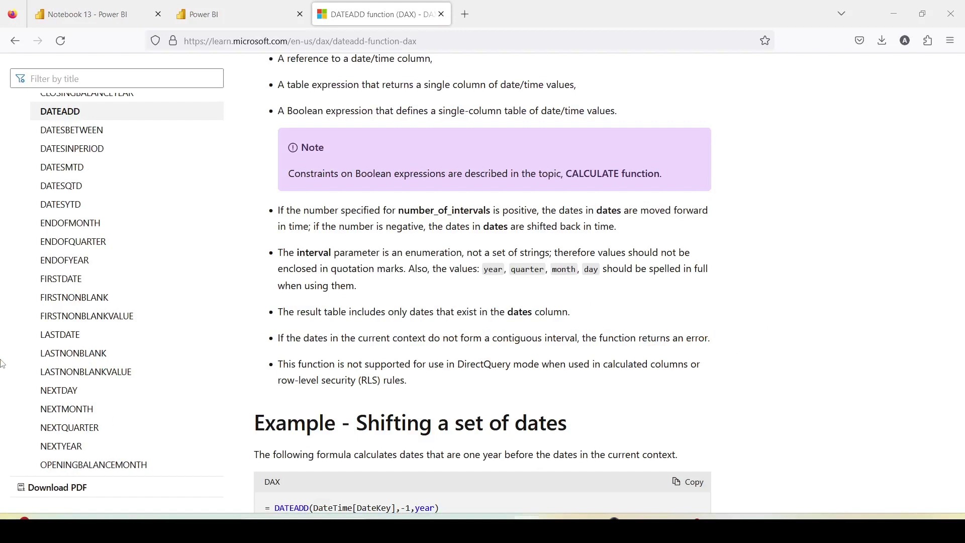
- Switch to Power BI Desktop, show the Date table's data and sort it by the Date column in ascending order
{"action": "key", "text": "alt+Tab"}
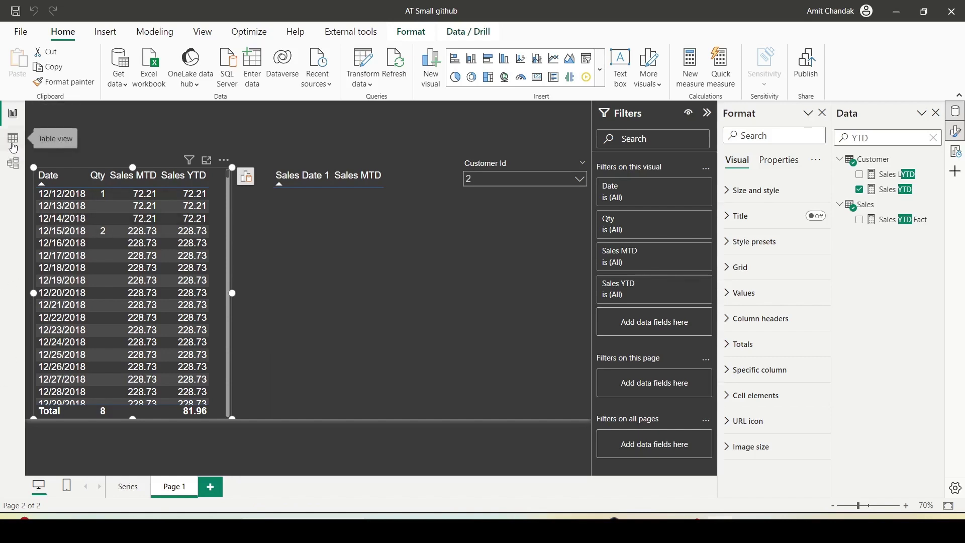
{"action": "left_click", "coordinate": [13, 143]}
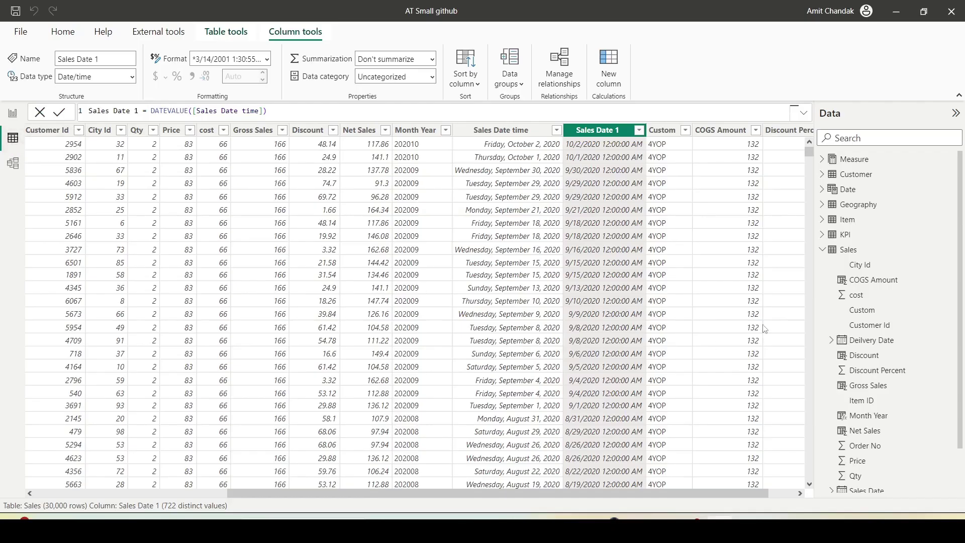
{"action": "left_click", "coordinate": [848, 191]}
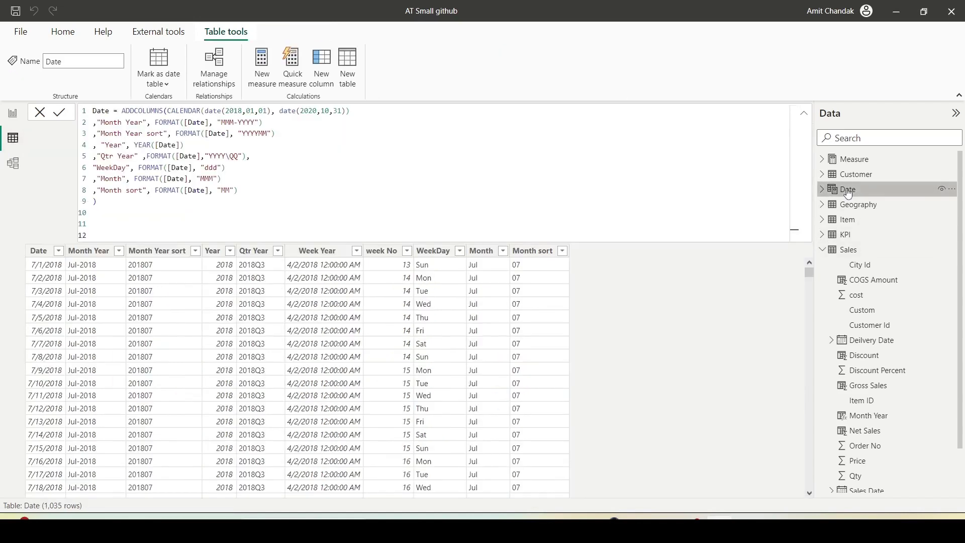
{"action": "left_click", "coordinate": [534, 261]}
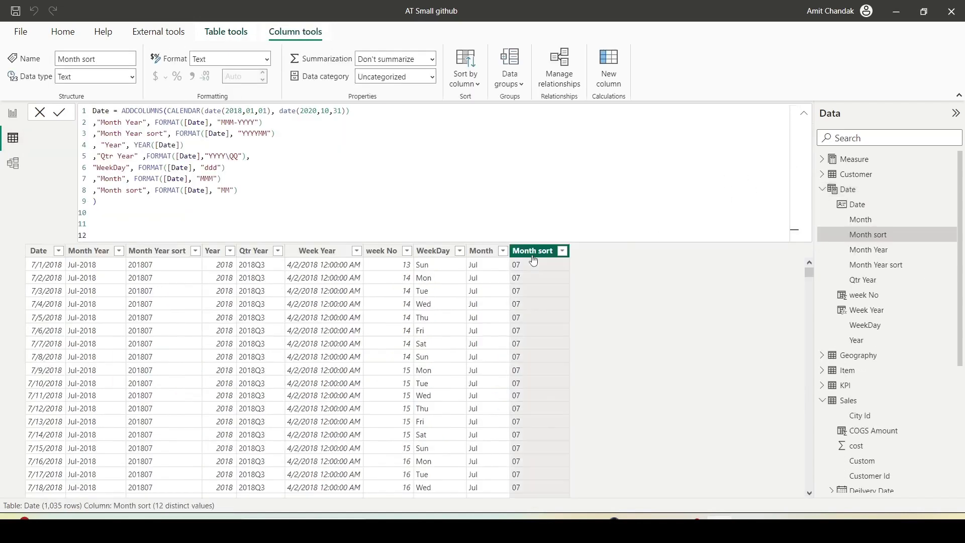
{"action": "left_click", "coordinate": [58, 250]}
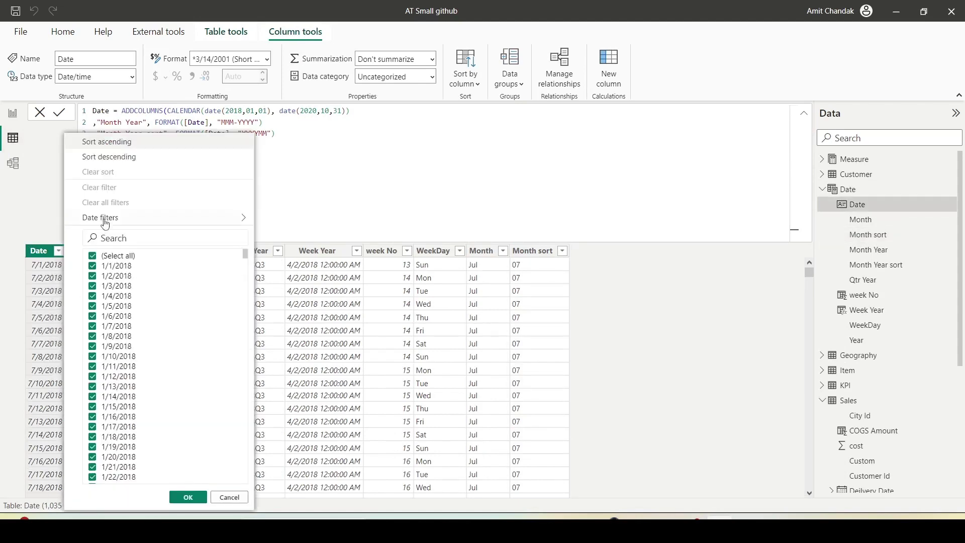
{"action": "left_click", "coordinate": [115, 142]}
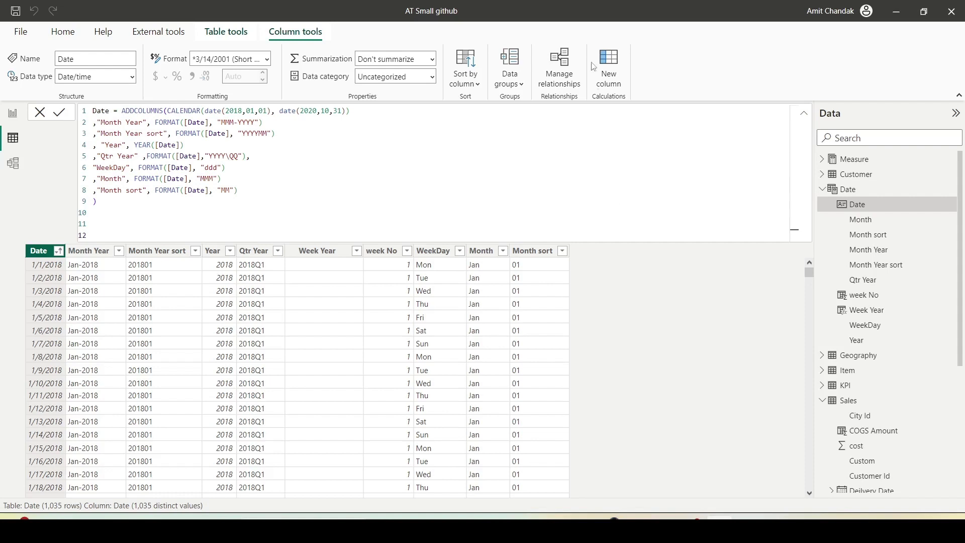
- Add a calculated column named "1 month Before" to the Date table
{"action": "left_click", "coordinate": [608, 68]}
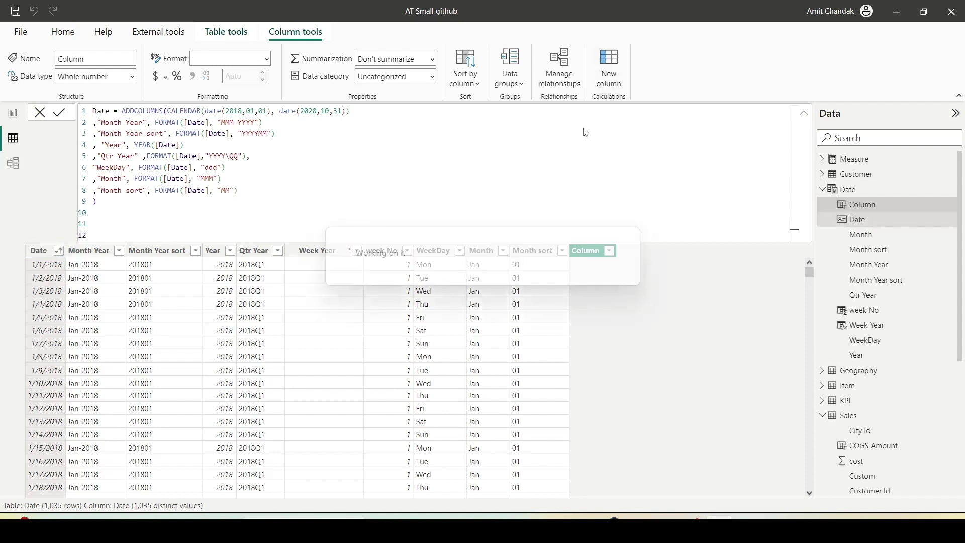
{"action": "double_click", "coordinate": [102, 111]}
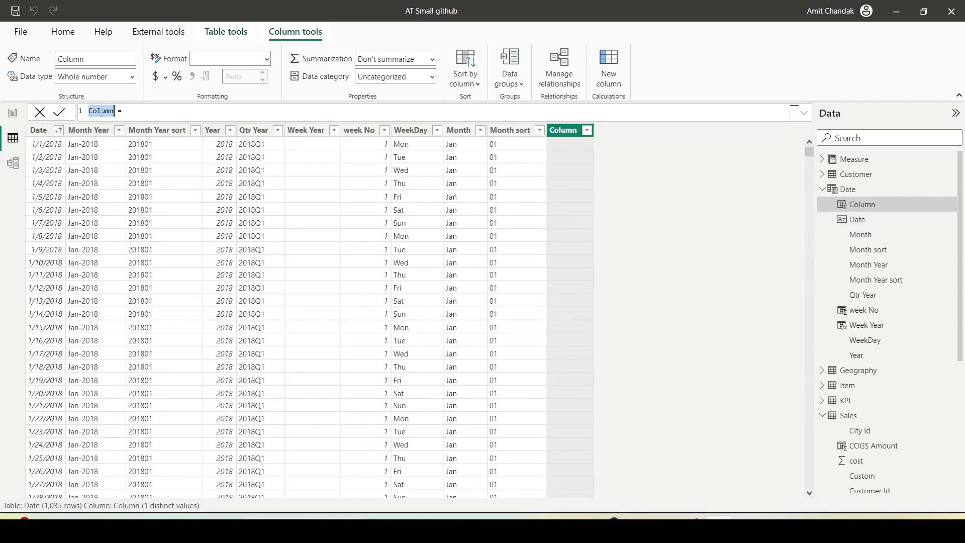
{"action": "type", "text": "1 month Before "}
- Define the column as DATEADD('Date'[Date],-1,MONTH) and check its values against the January and February 2018 dates
{"action": "type", "text": "date"}
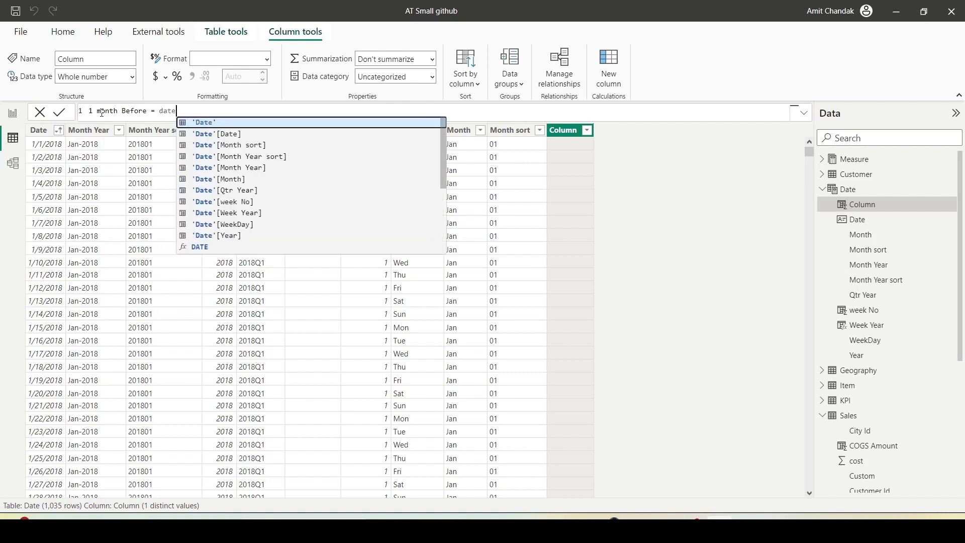
{"action": "type", "text": "add"}
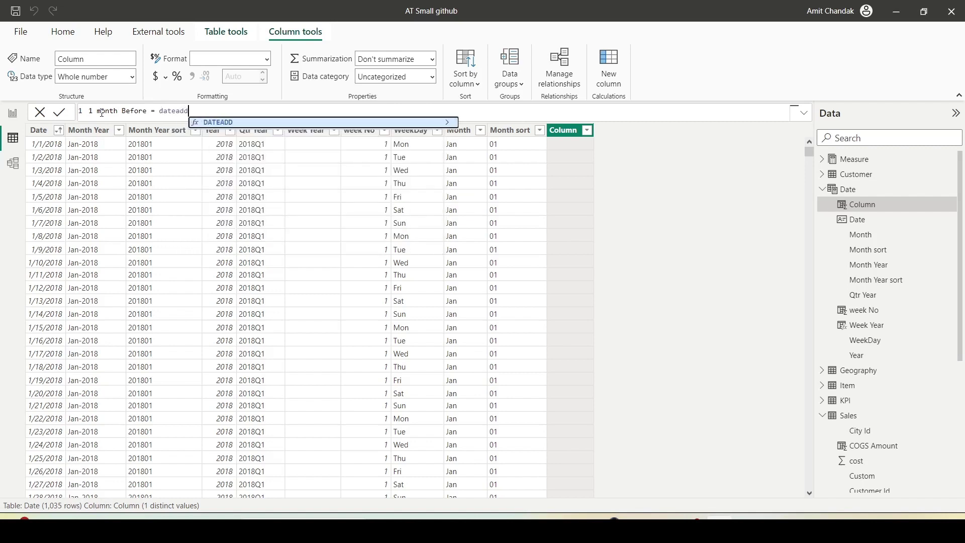
{"action": "key", "text": "Tab"}
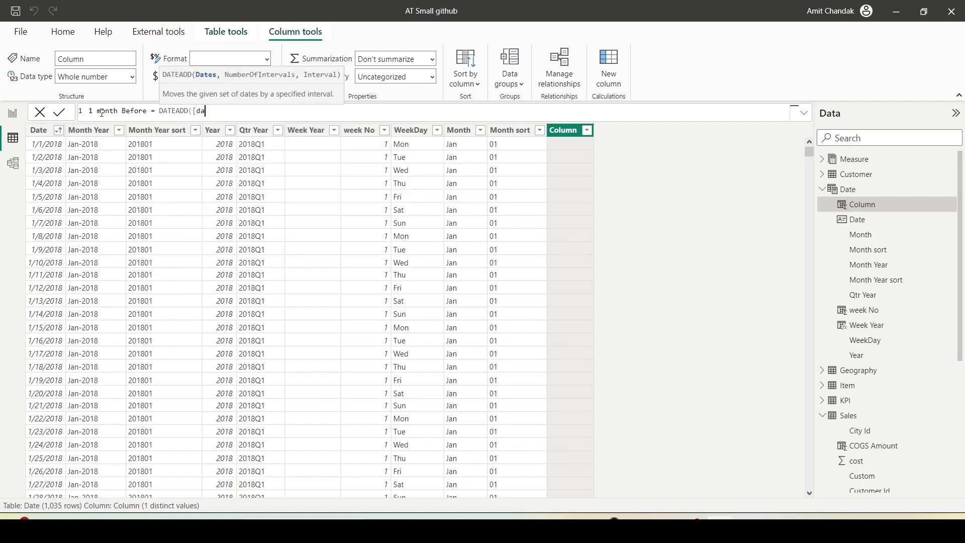
{"action": "type", "text": "DAte"}
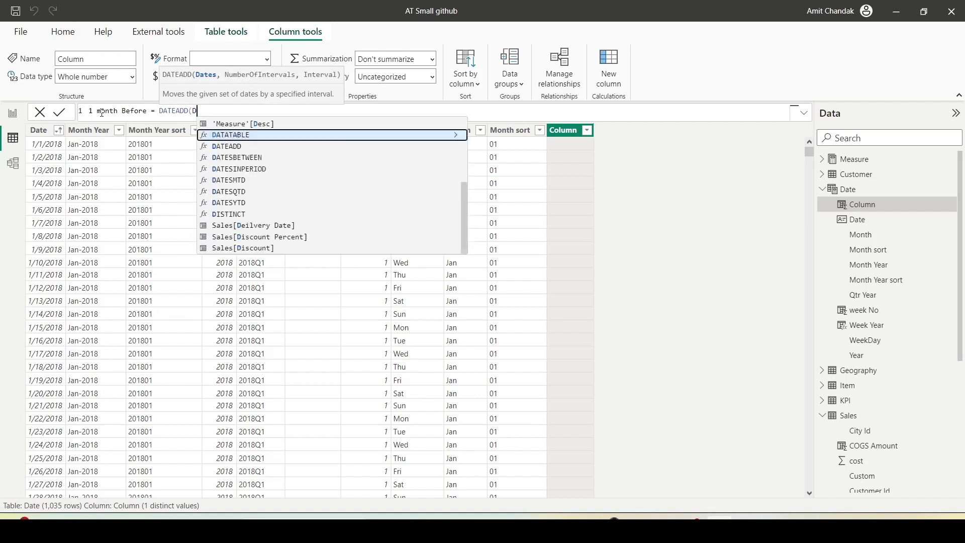
{"action": "key", "text": "Tab"}
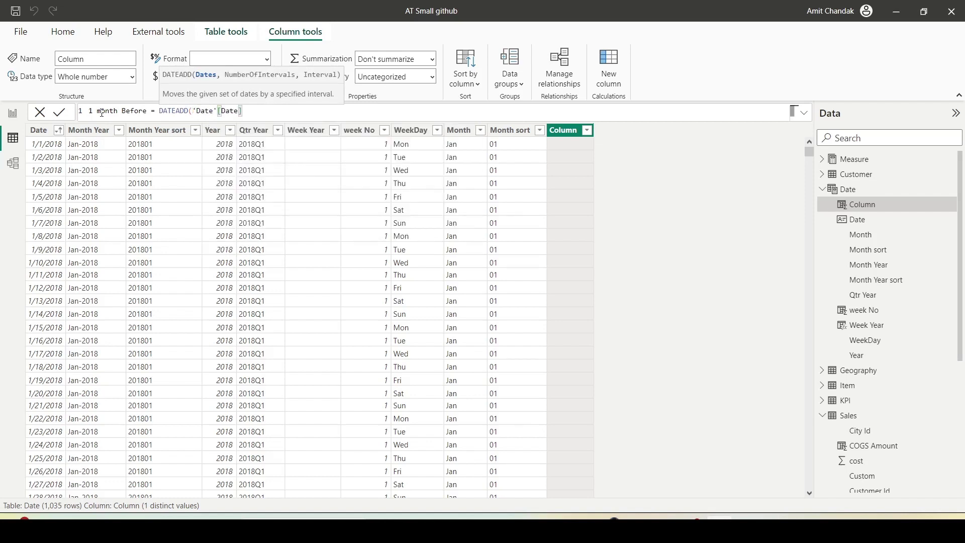
{"action": "type", "text": ",-1,"}
{"action": "key", "text": "Down"}
{"action": "key", "text": "Down"}
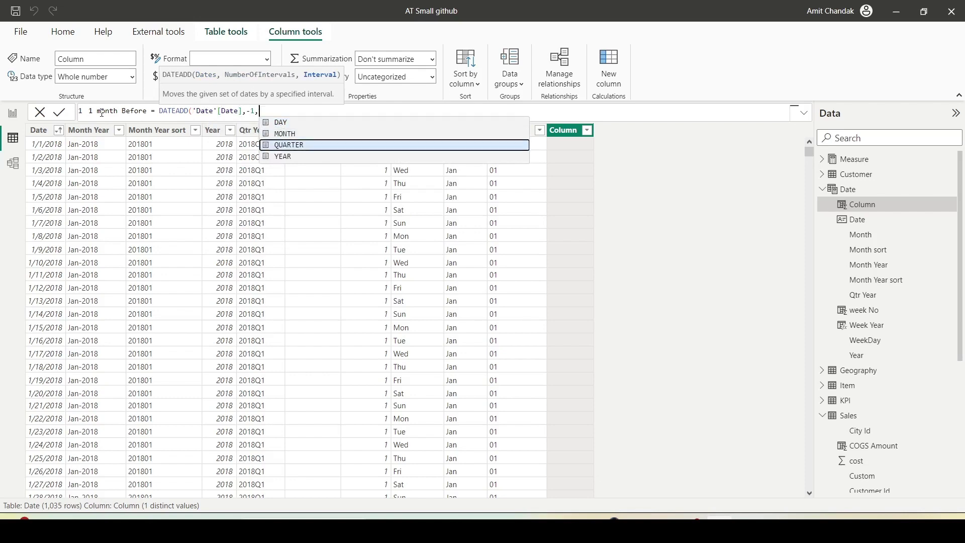
{"action": "key", "text": "Up"}
{"action": "key", "text": "Tab"}
{"action": "type", "text": ")"}
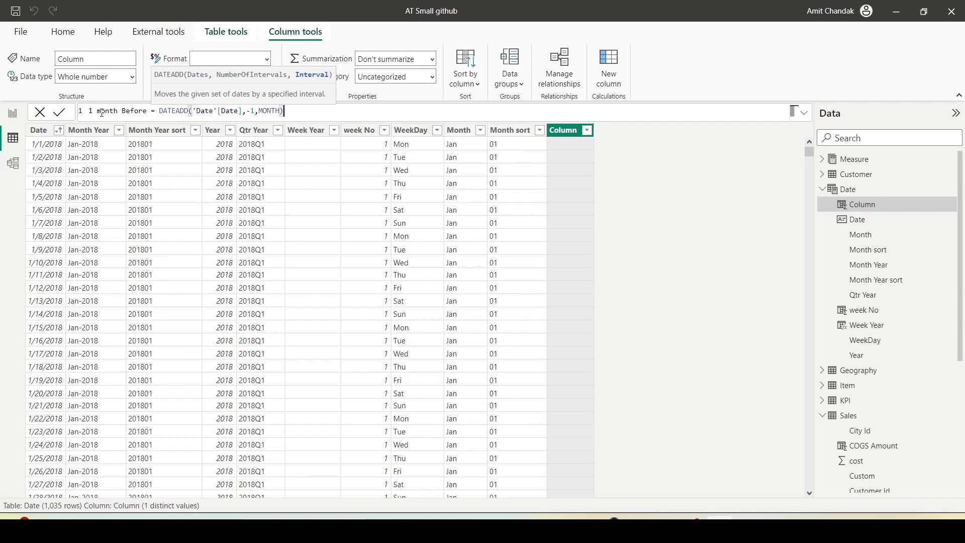
{"action": "key", "text": "Return"}
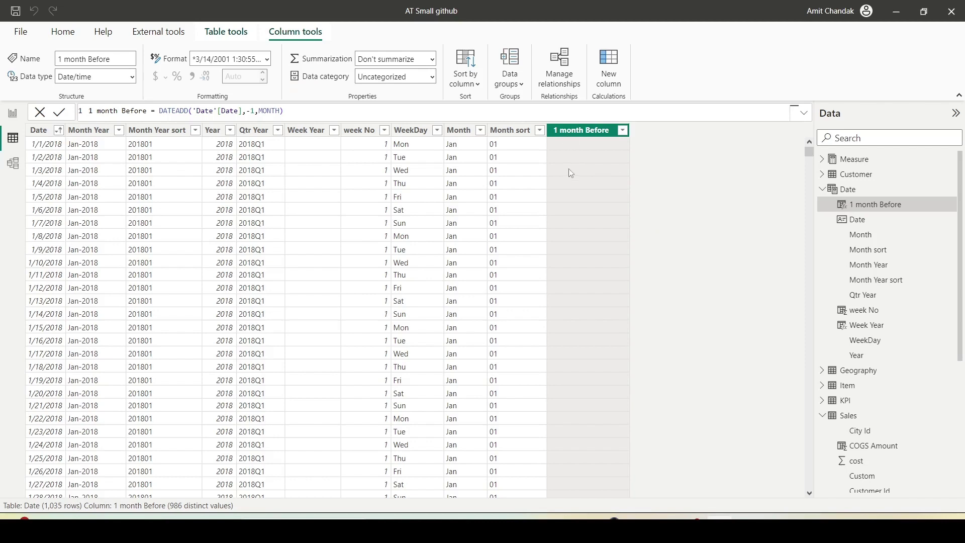
{"action": "scroll", "coordinate": [565, 187], "scroll_direction": "down", "scroll_amount": 4}
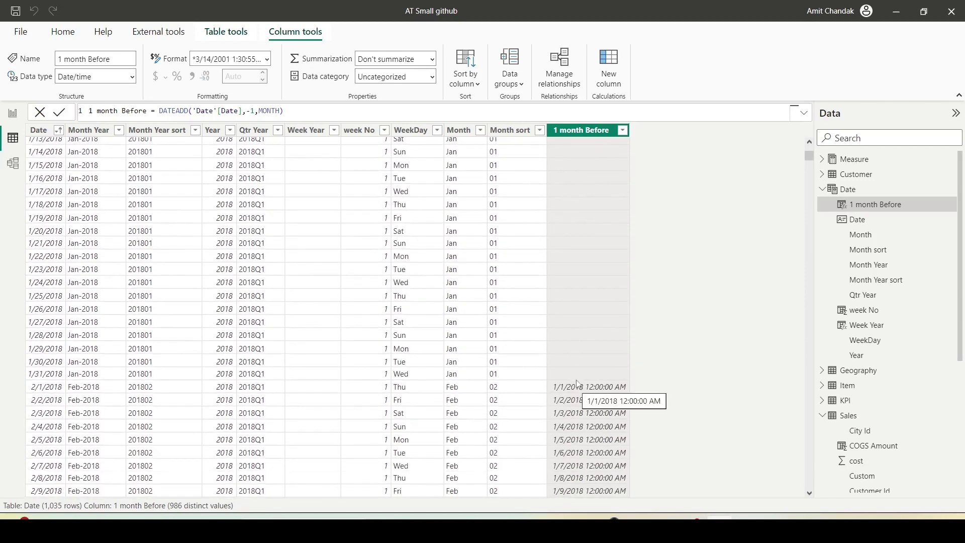
{"action": "scroll", "coordinate": [576, 377], "scroll_direction": "up", "scroll_amount": 4}
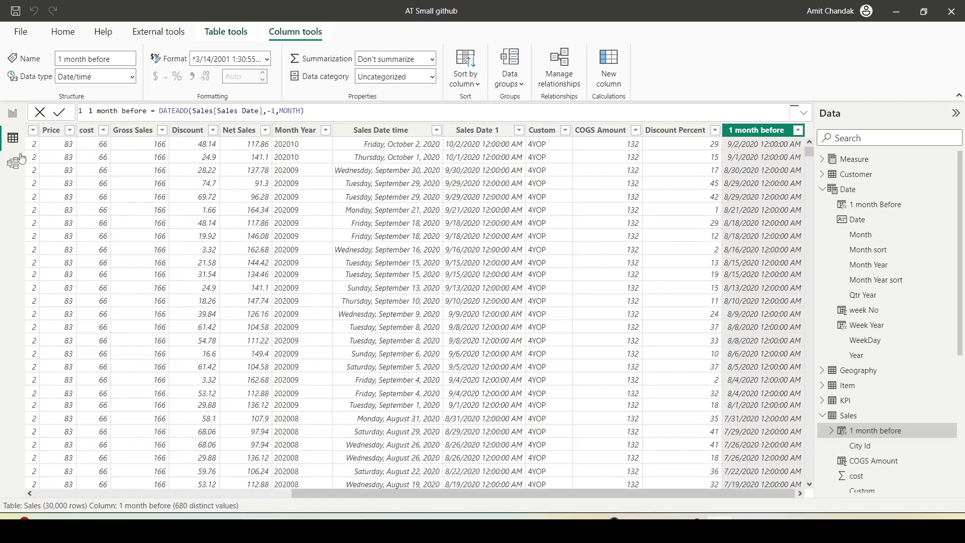
- Return to the report and start a new measure's formula with the DATEADD function
{"action": "left_click", "coordinate": [13, 113]}
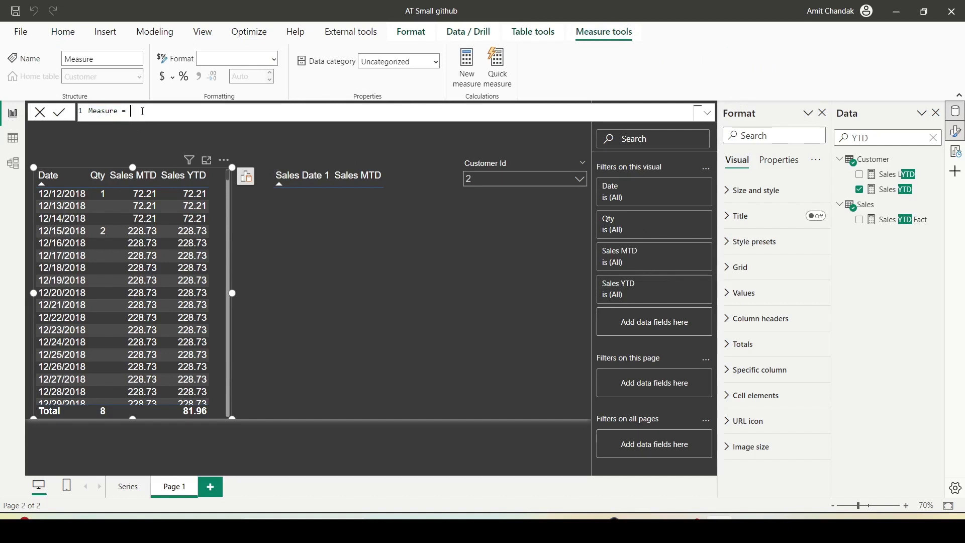
{"action": "type", "text": "dat"}
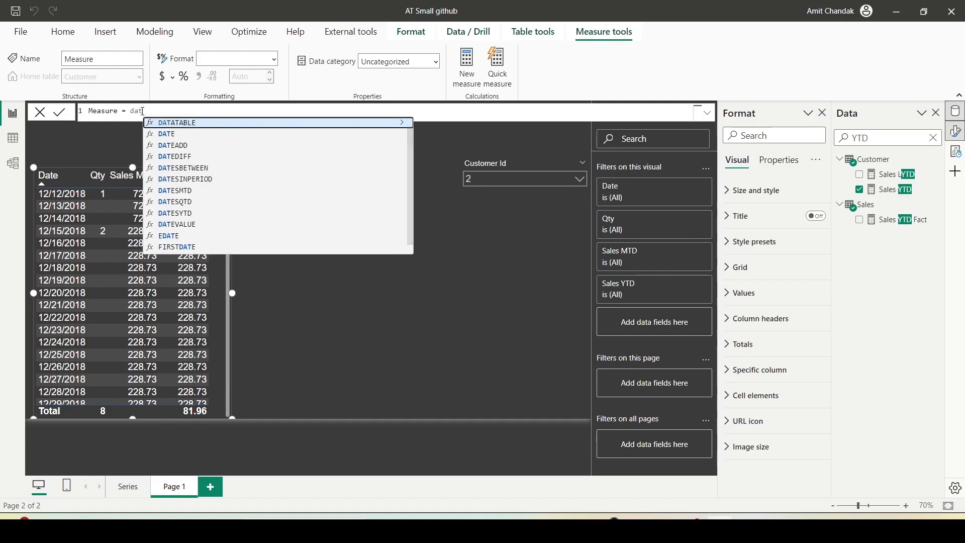
{"action": "key", "text": "Down"}
{"action": "key", "text": "Down"}
{"action": "key", "text": "Tab"}
{"action": "type", "text": "to"}
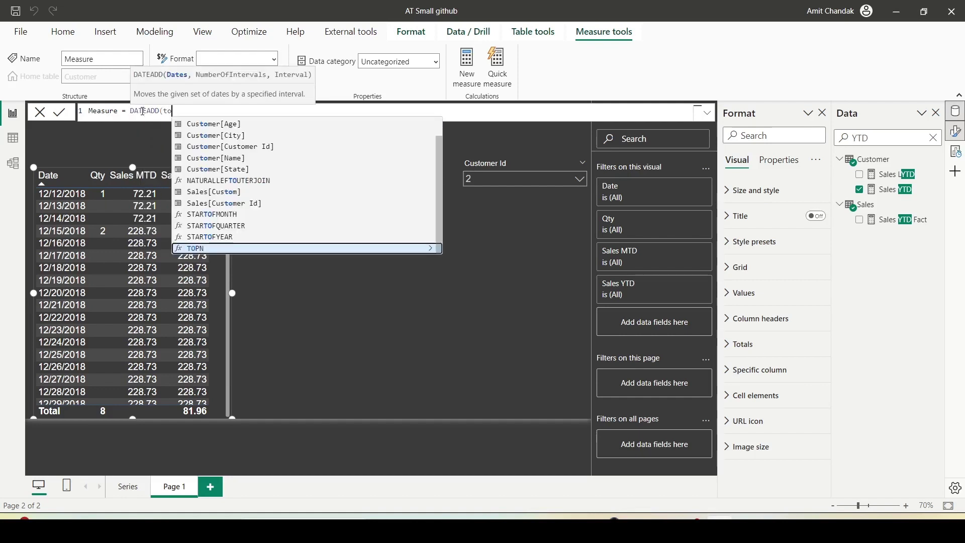
{"action": "key", "text": "Tab"}
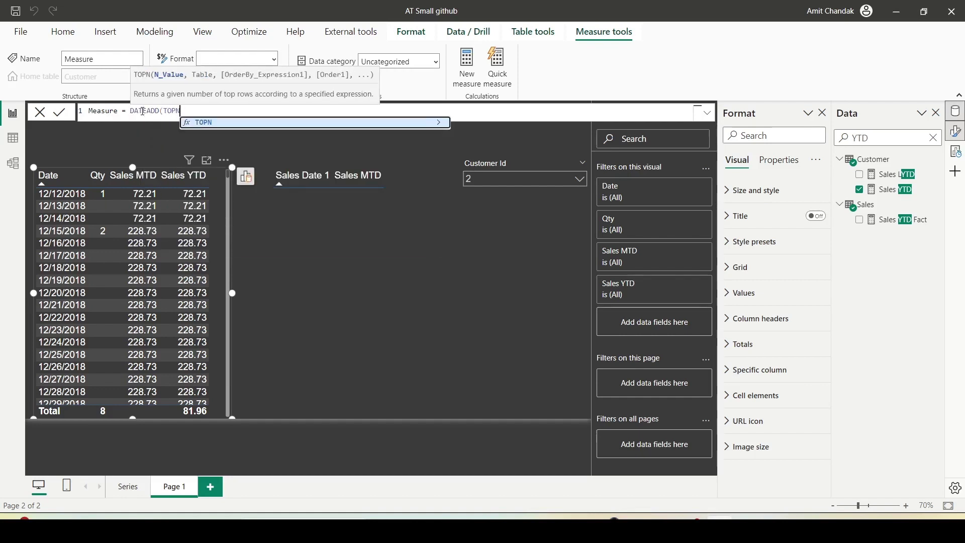
{"action": "key", "text": "BackSpace"}
{"action": "key", "text": "BackSpace"}
{"action": "type", "text": "da"}
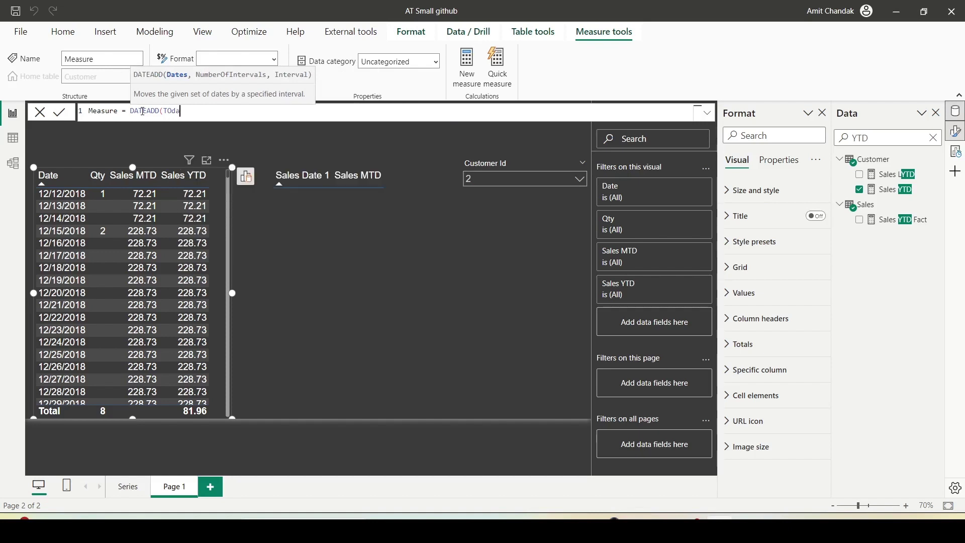
{"action": "key", "text": "BackSpace"}
{"action": "key", "text": "BackSpace"}
{"action": "key", "text": "BackSpace"}
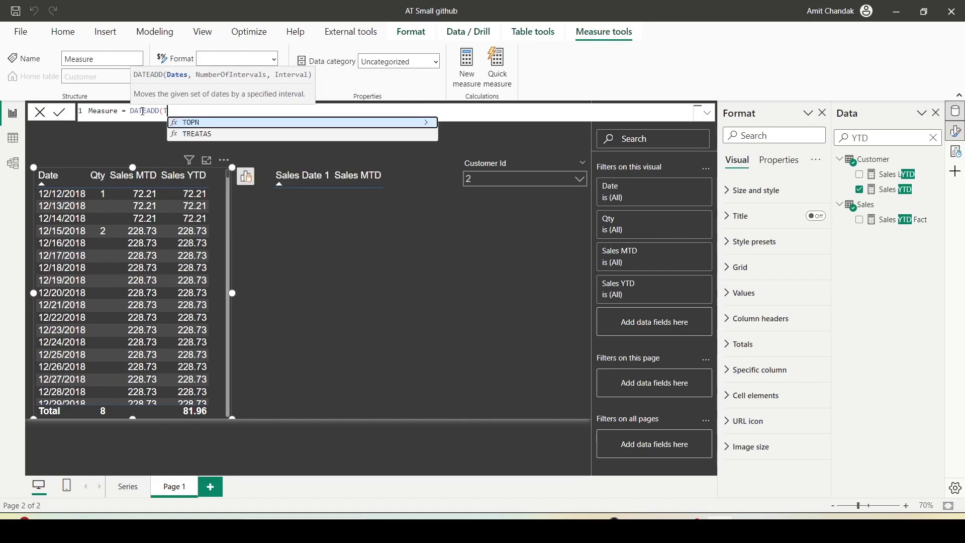
{"action": "key", "text": "BackSpace"}
{"action": "type", "text": "to"}
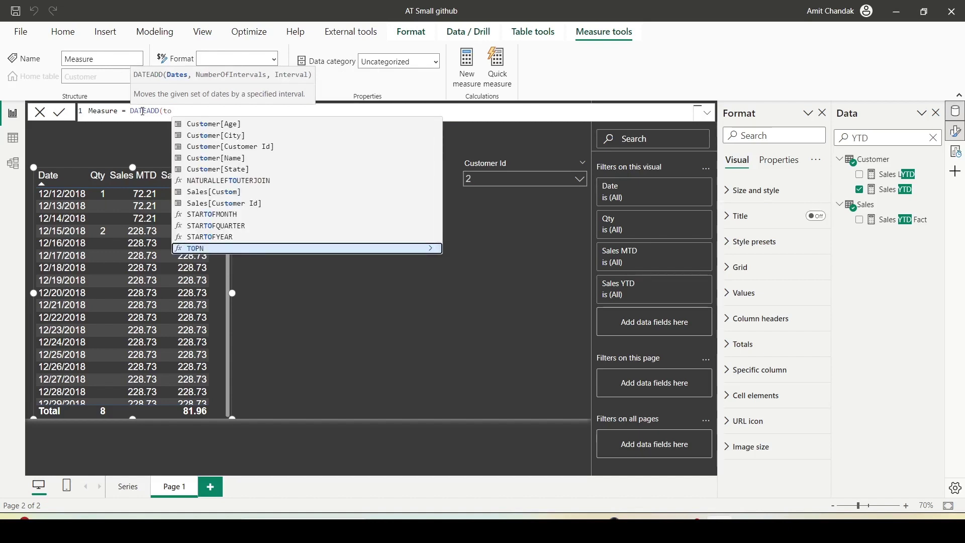
{"action": "key", "text": "BackSpace"}
{"action": "key", "text": "BackSpace"}
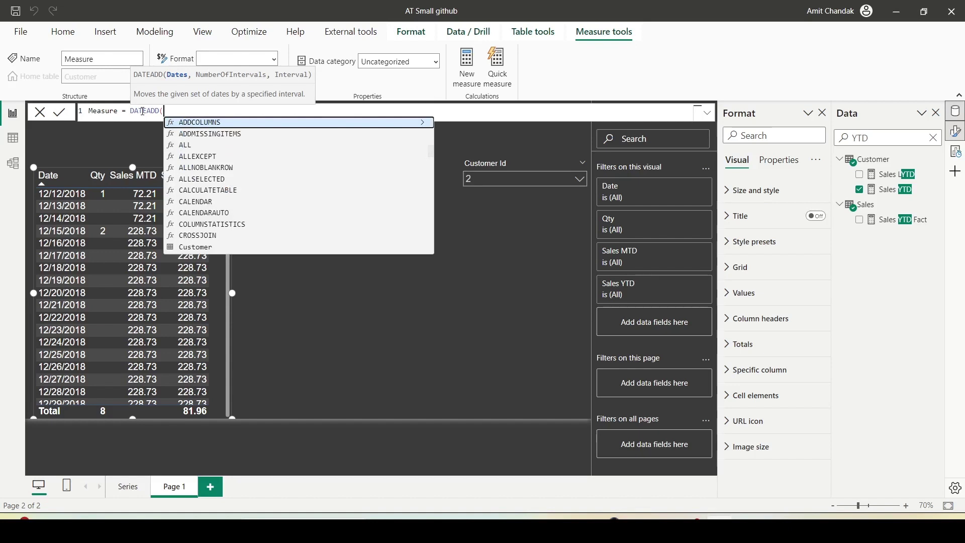
- Try to define the measure as DATEADD(today(),-1,MONTH)
{"action": "type", "text": "today)("}
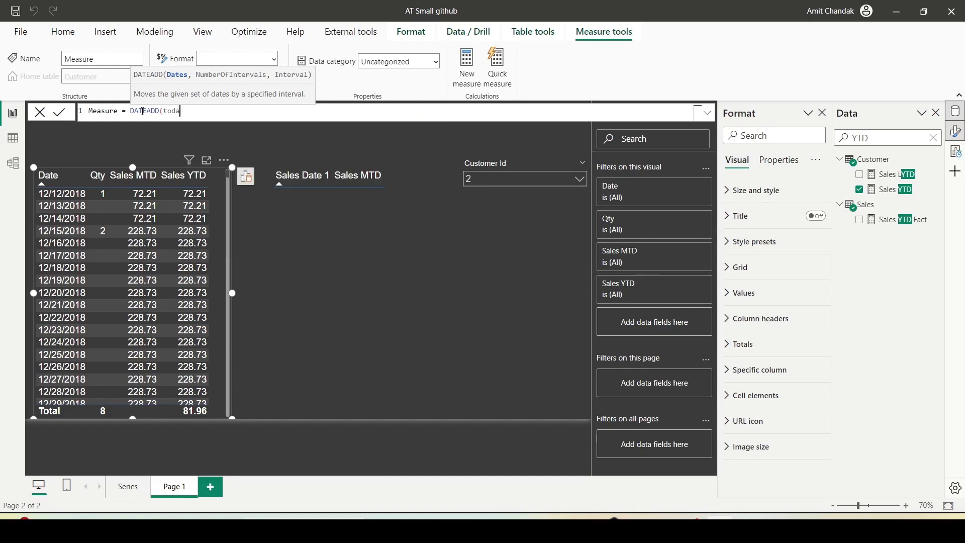
{"action": "key", "text": "BackSpace"}
{"action": "key", "text": "BackSpace"}
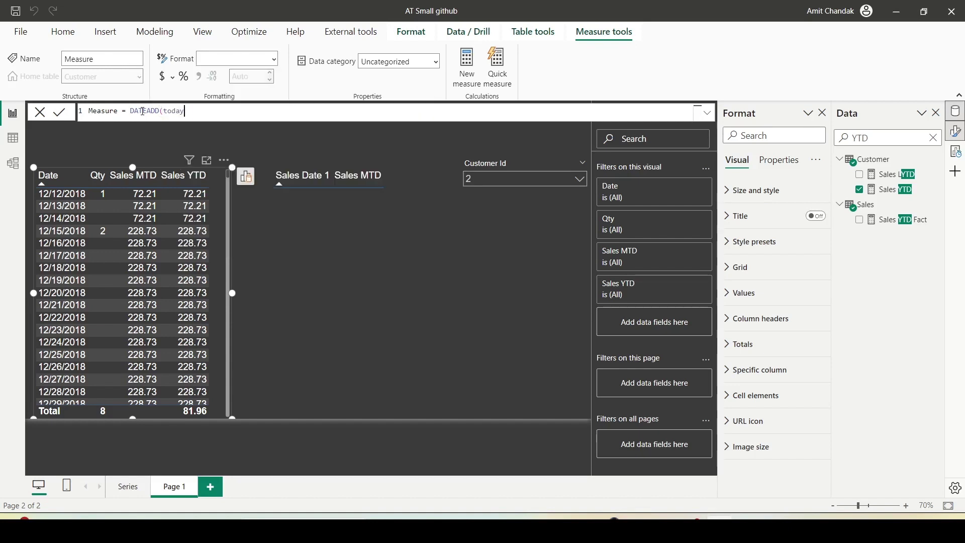
{"action": "type", "text": "(),-"}
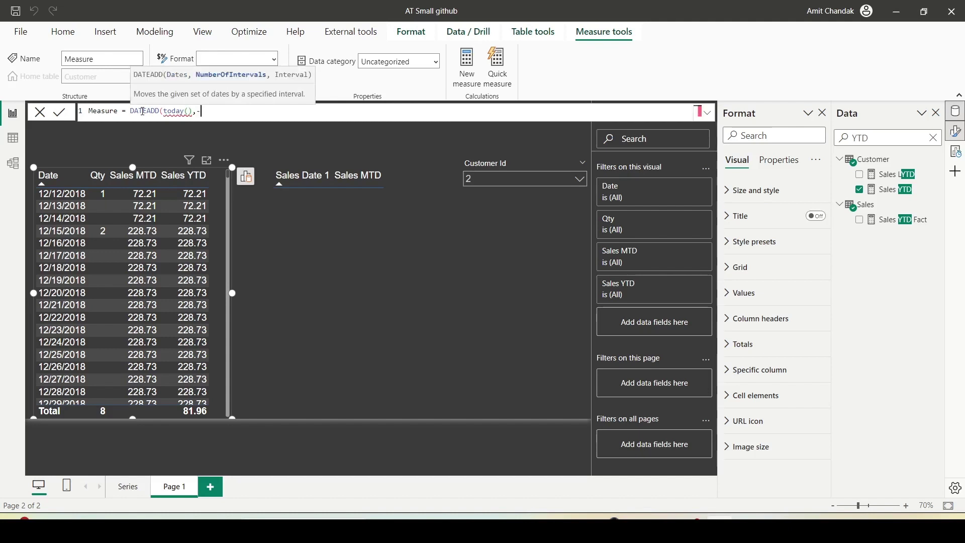
{"action": "type", "text": "1,MONTH)"}
{"action": "key", "text": "Return"}
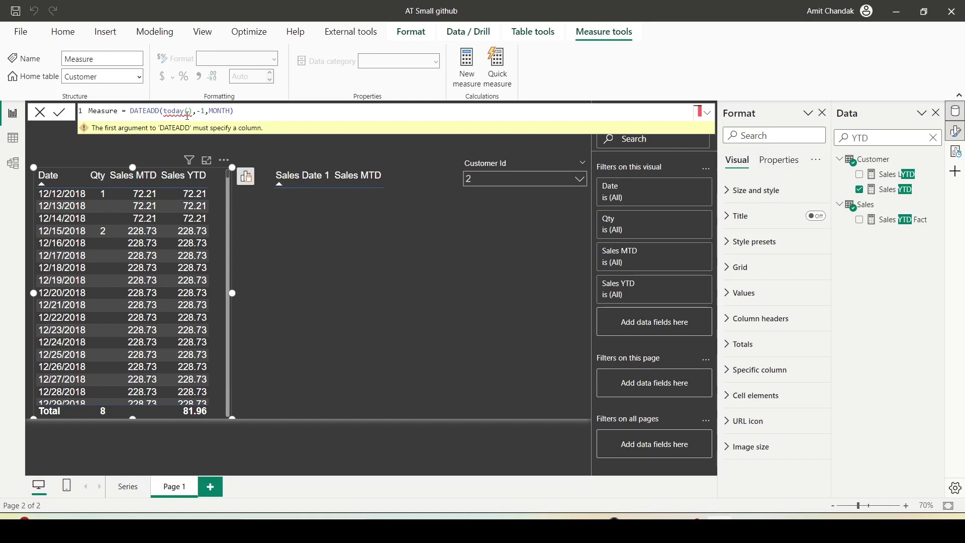
- Replace today() with the 'Date'[Date] column as the first argument of the measure's DATEADD function and save the formula
{"action": "left_click_drag", "start_coordinate": [194, 114], "coordinate": [163, 112]}
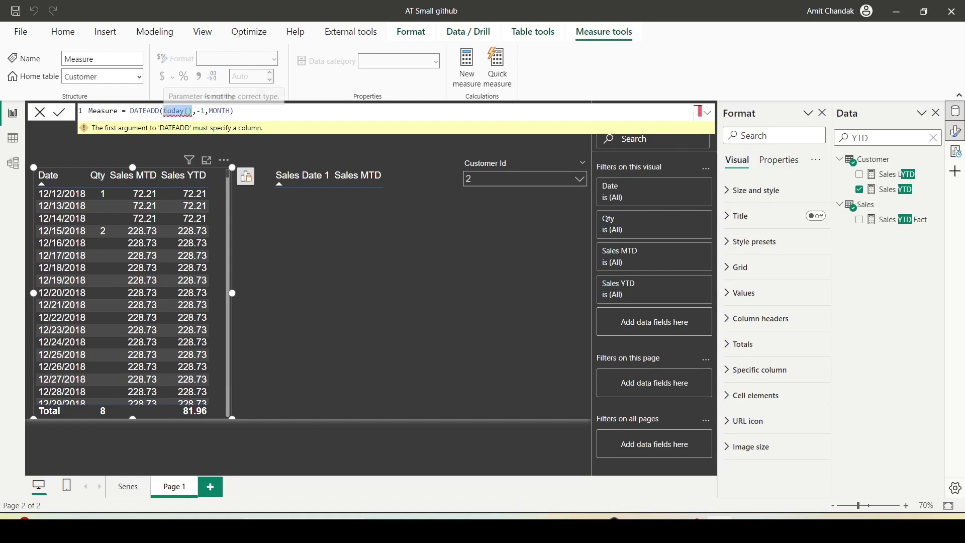
{"action": "type", "text": "Date"}
{"action": "key", "text": "Down"}
{"action": "key", "text": "Down"}
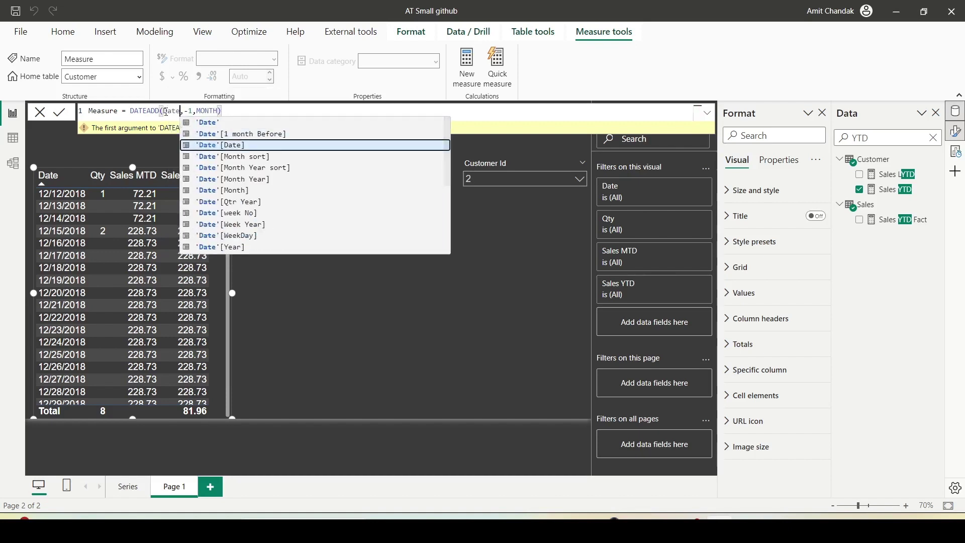
{"action": "key", "text": "Tab"}
{"action": "left_click", "coordinate": [166, 112]}
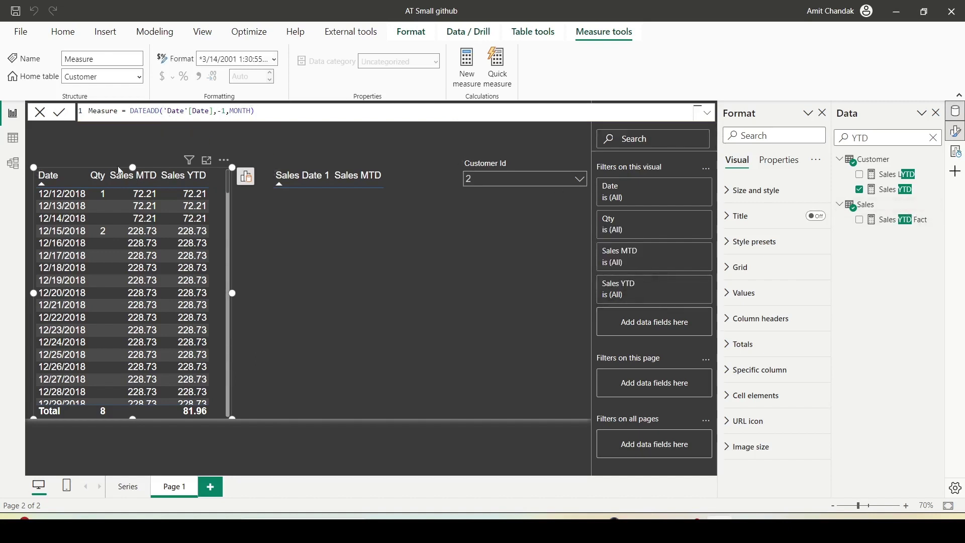
- Search the fields for "mea", add the Customer table's Measure to the date table visual and read the visual's error details
{"action": "double_click", "coordinate": [864, 138]}
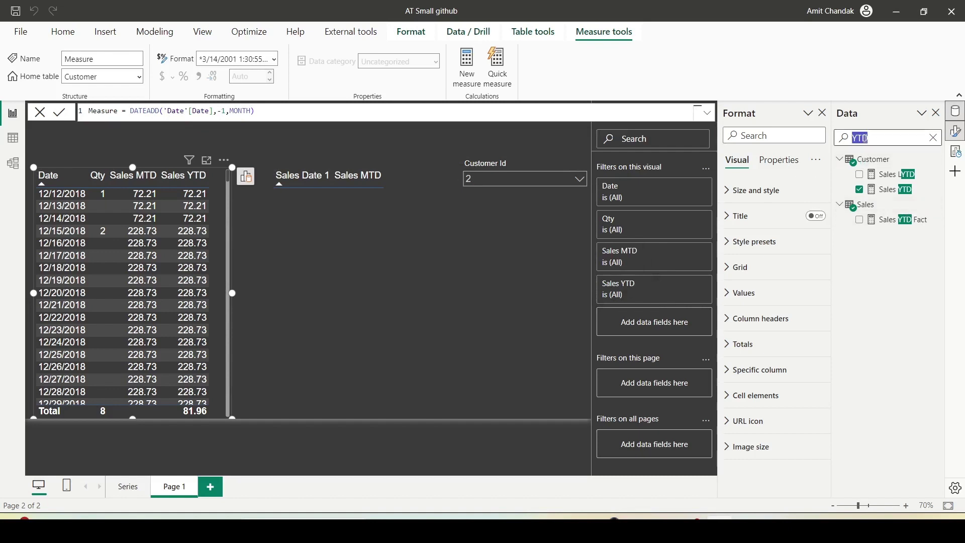
{"action": "type", "text": "mea"}
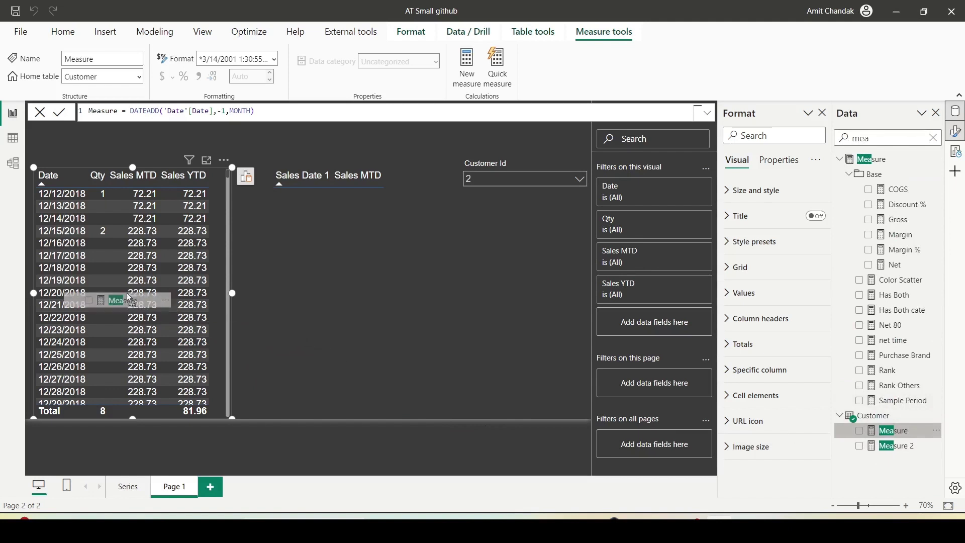
{"action": "left_click", "coordinate": [159, 291]}
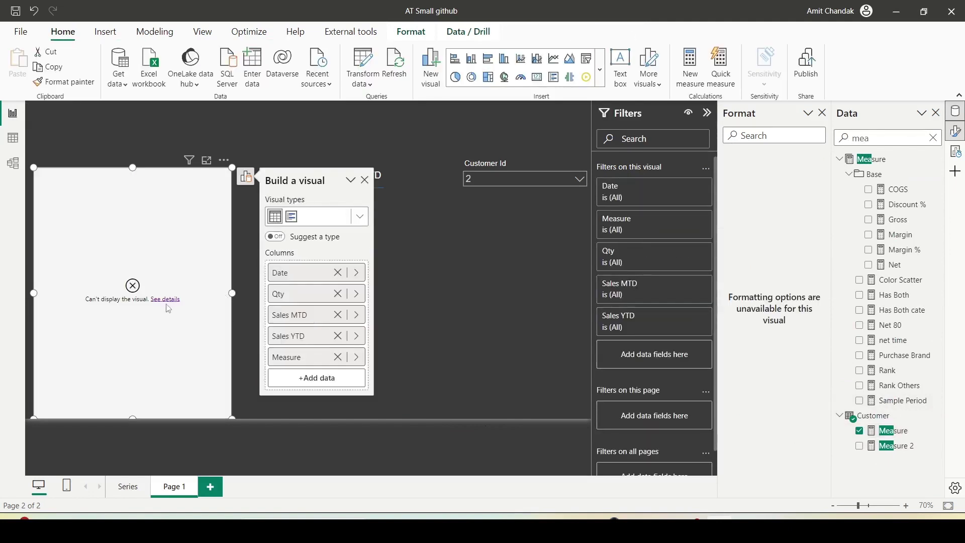
{"action": "left_click", "coordinate": [166, 300]}
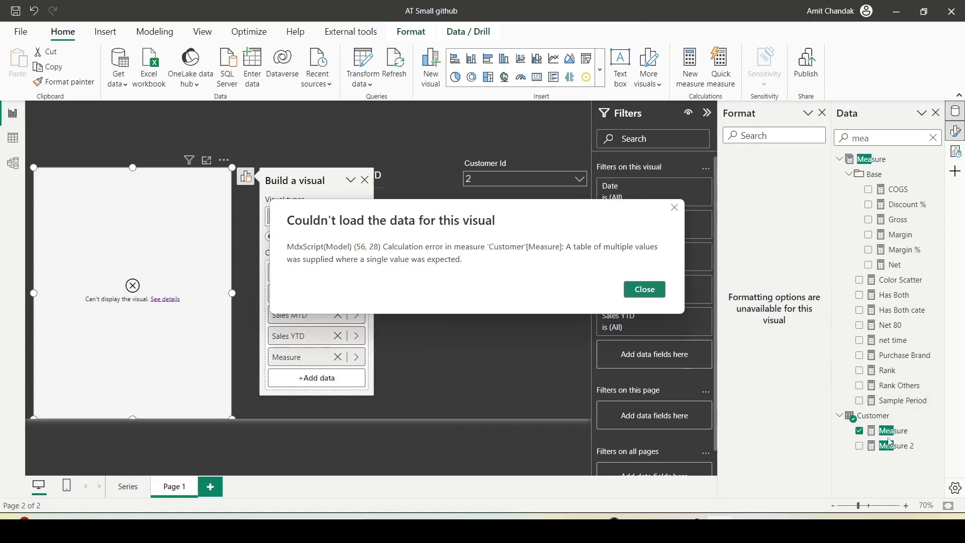
{"action": "left_click", "coordinate": [643, 291]}
- Try to define the measure as DATEADD(max('Date'[Date]),-1,MONTH) and read the visual's error details
{"action": "left_click", "coordinate": [897, 431]}
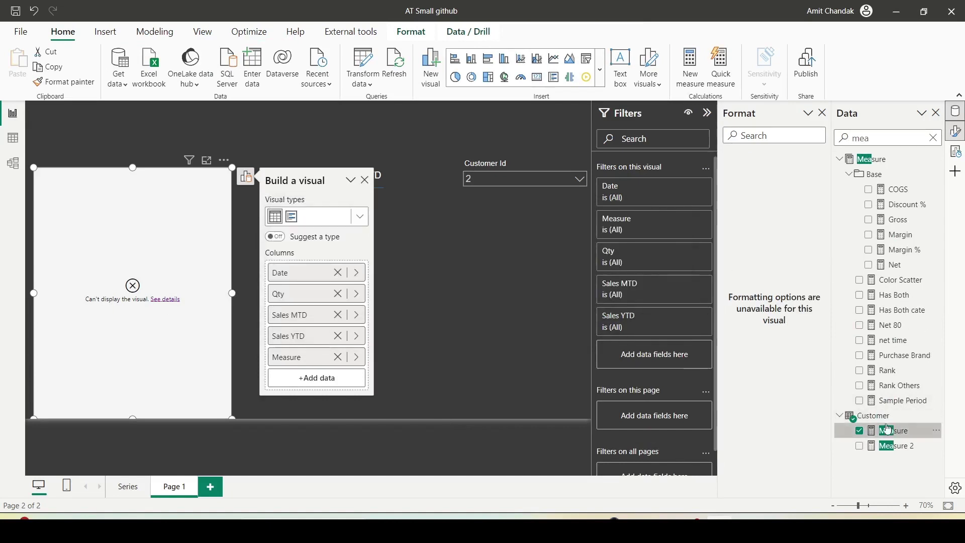
{"action": "left_click", "coordinate": [165, 110]}
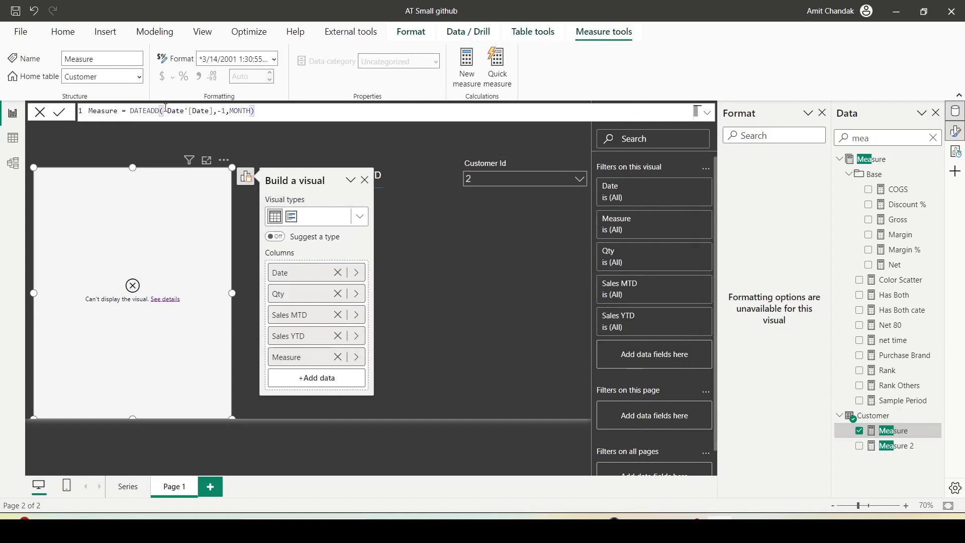
{"action": "type", "text": "max("}
{"action": "key", "text": "Right"}
{"action": "key", "text": "Right"}
{"action": "key", "text": "Right"}
{"action": "key", "text": "Right"}
{"action": "key", "text": "Right"}
{"action": "key", "text": "Right"}
{"action": "key", "text": "Right"}
{"action": "key", "text": "Right"}
{"action": "key", "text": "Right"}
{"action": "key", "text": "Right"}
{"action": "key", "text": "Right"}
{"action": "key", "text": "Right"}
{"action": "key", "text": "Right"}
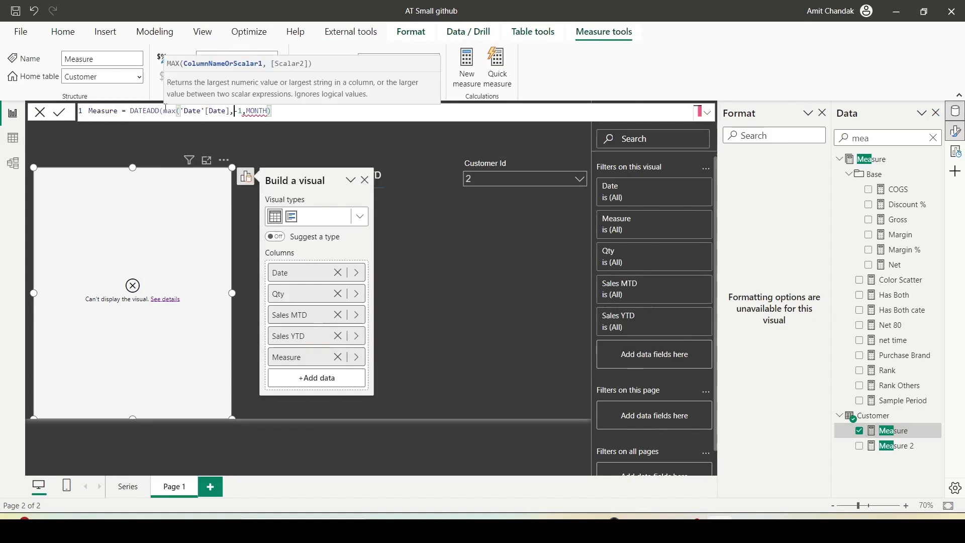
{"action": "key", "text": "Left"}
{"action": "type", "text": ")"}
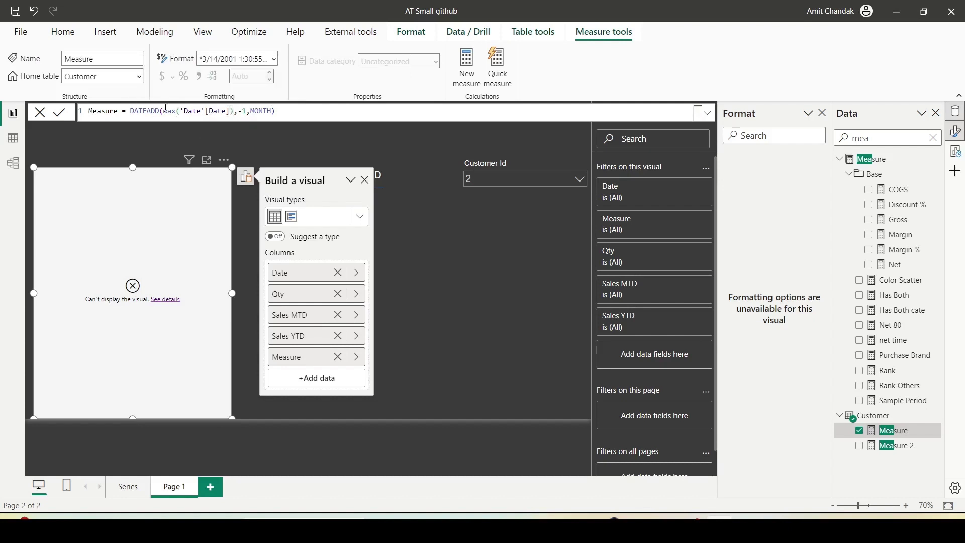
{"action": "key", "text": "Return"}
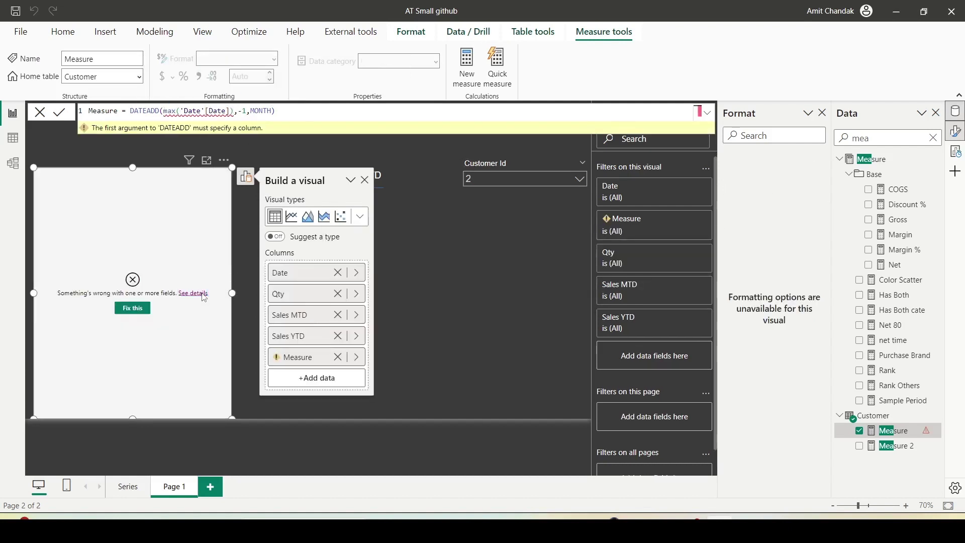
{"action": "left_click", "coordinate": [200, 292]}
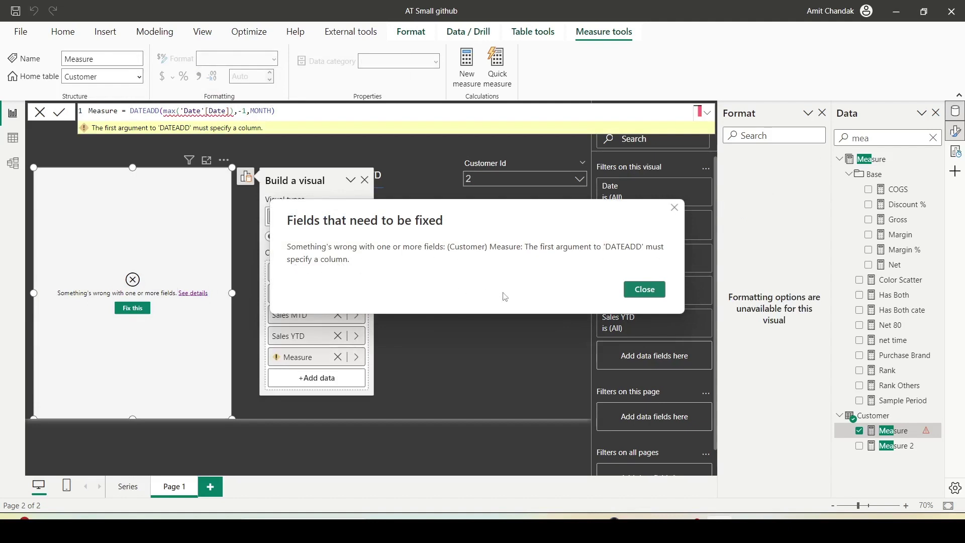
{"action": "left_click", "coordinate": [643, 299]}
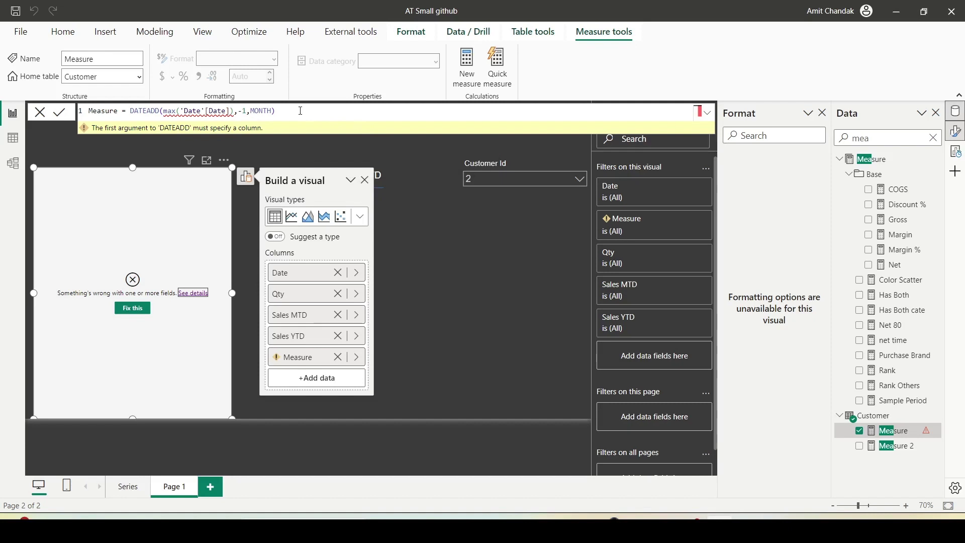
- Replace the measure's DATEADD expression with a variable _date set to TODAY(), followed by a return line
{"action": "left_click_drag", "start_coordinate": [295, 114], "coordinate": [130, 111]}
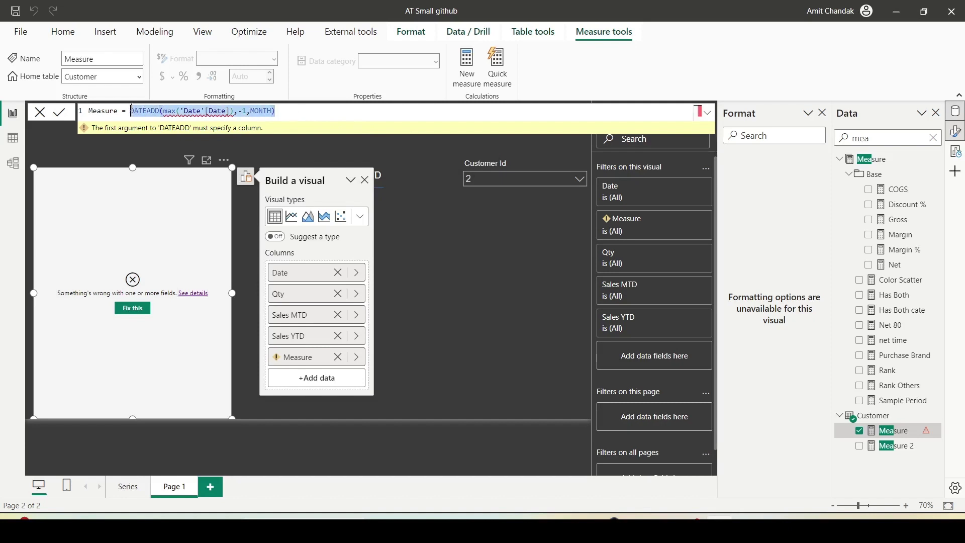
{"action": "key", "text": "BackSpace"}
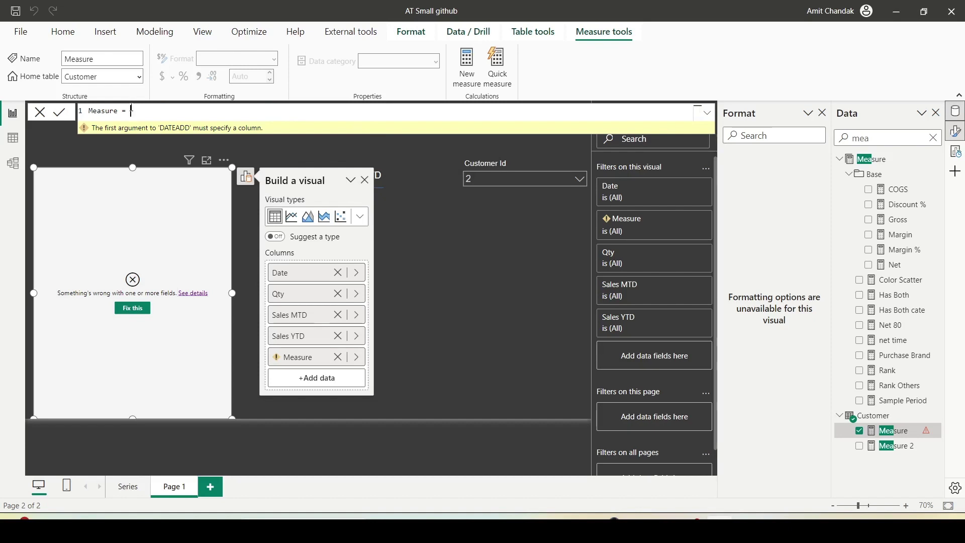
{"action": "type", "text": "var _date = today"}
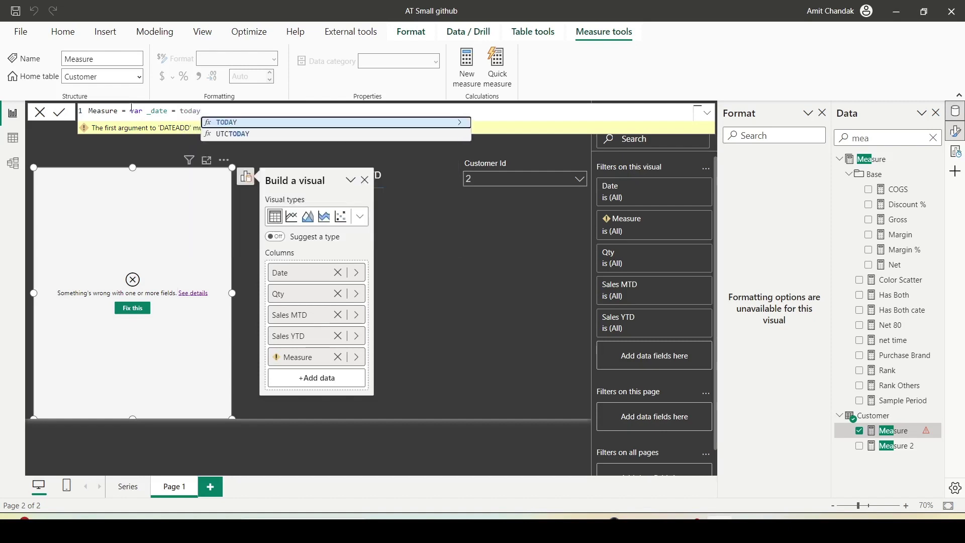
{"action": "key", "text": "Tab"}
{"action": "key", "text": "shift+Return"}
{"action": "type", "text": "r"}
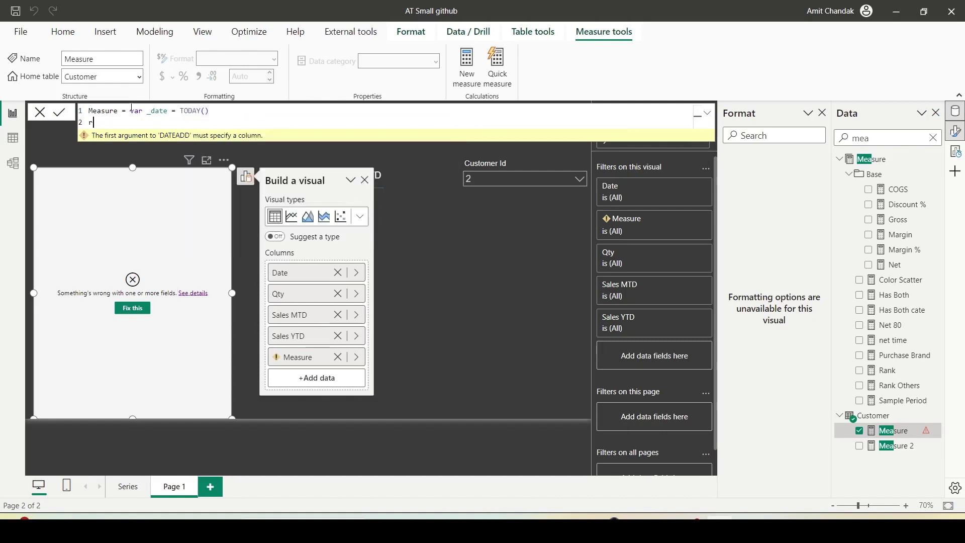
{"action": "type", "text": "eturn"}
{"action": "key", "text": "shift+Return"}
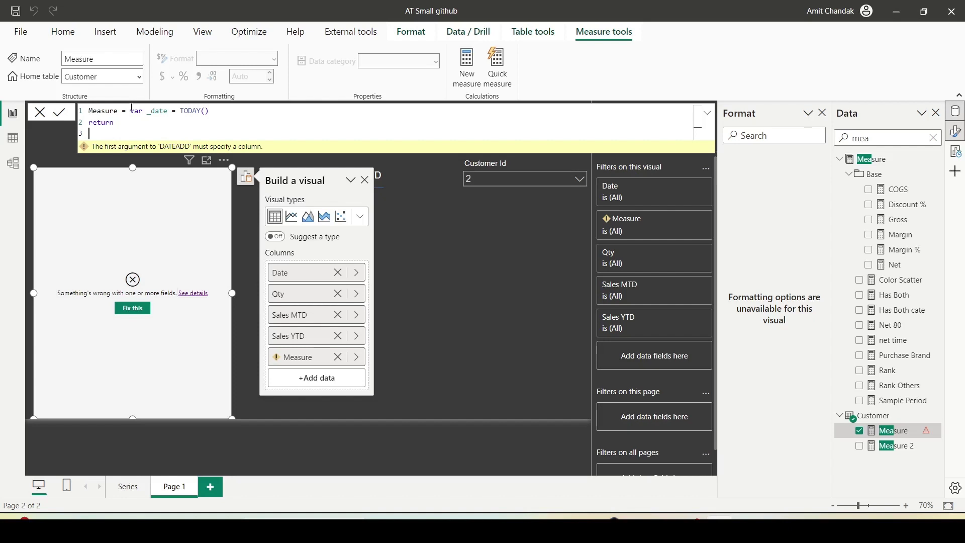
- Begin the measure's return expression as date(YEAR(_date), MONTH(_date), supplying the year and month arguments from the _date variable
{"action": "type", "text": "date("}
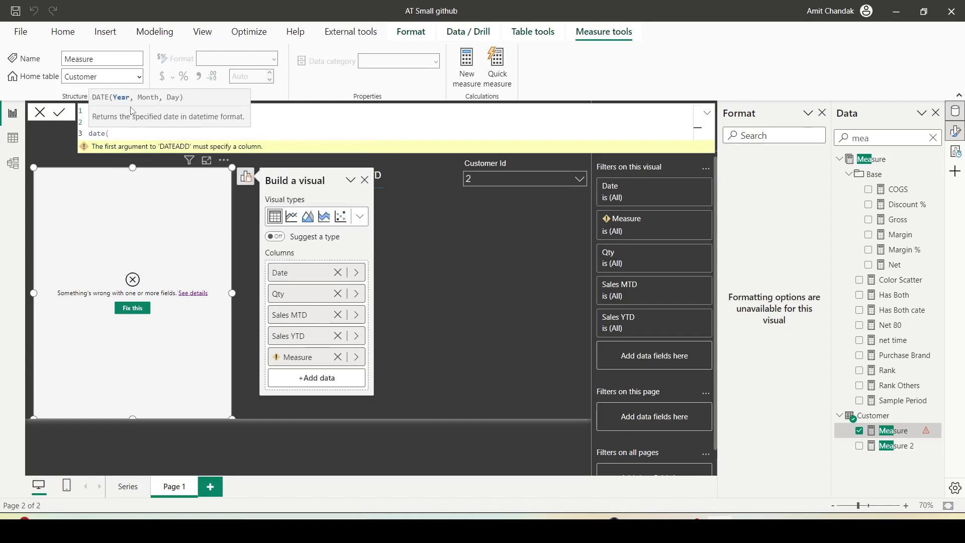
{"action": "type", "text": "year"}
{"action": "key", "text": "Tab"}
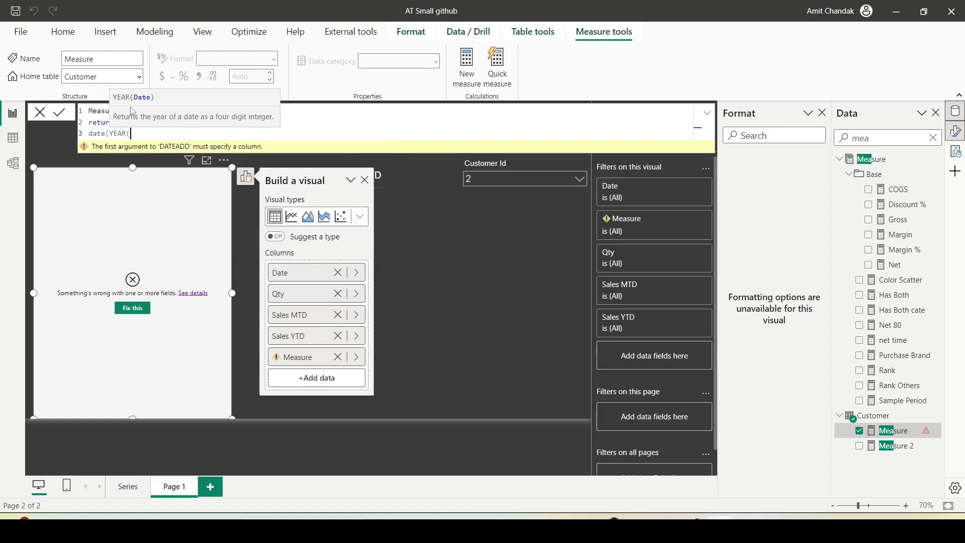
{"action": "type", "text": "_date)"}
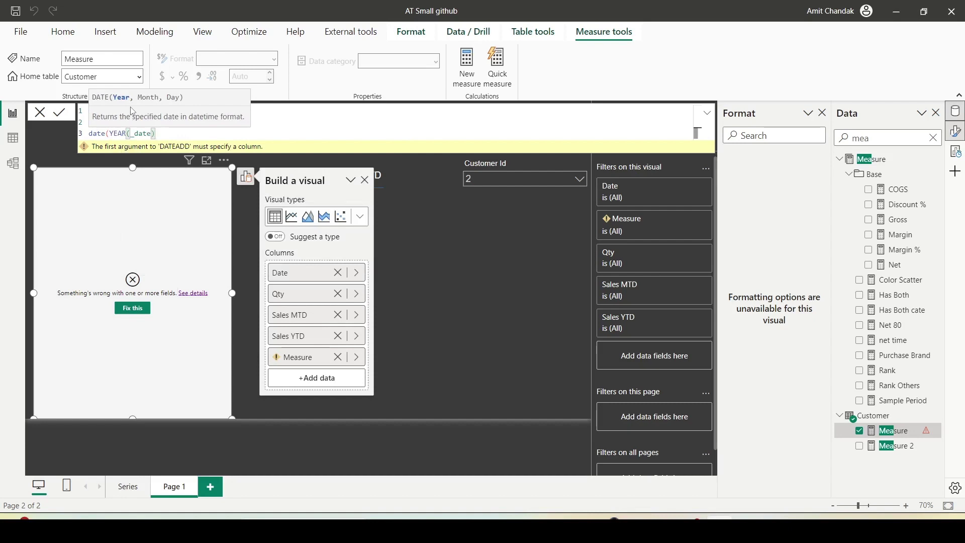
{"action": "type", "text": ", MONTH("}
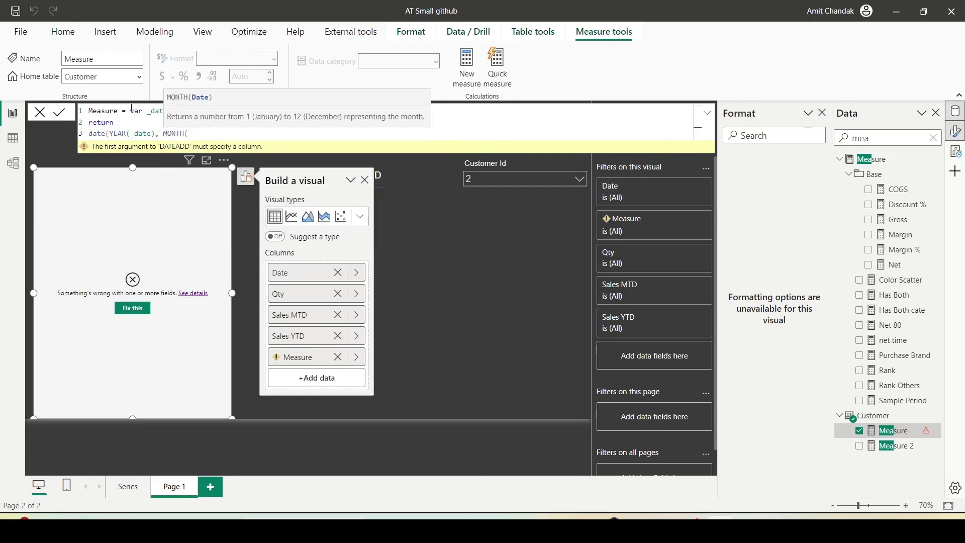
{"action": "type", "text": "_date)"}
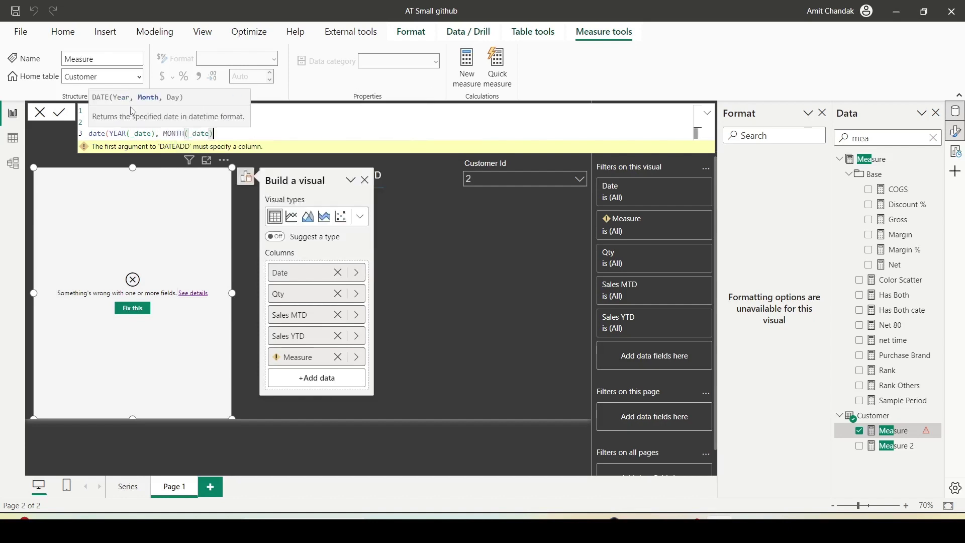
- Subtract 1 from the month argument, add DAY(_date) as the day argument, close the date function and save the measure
{"action": "type", "text": "-1, Day"}
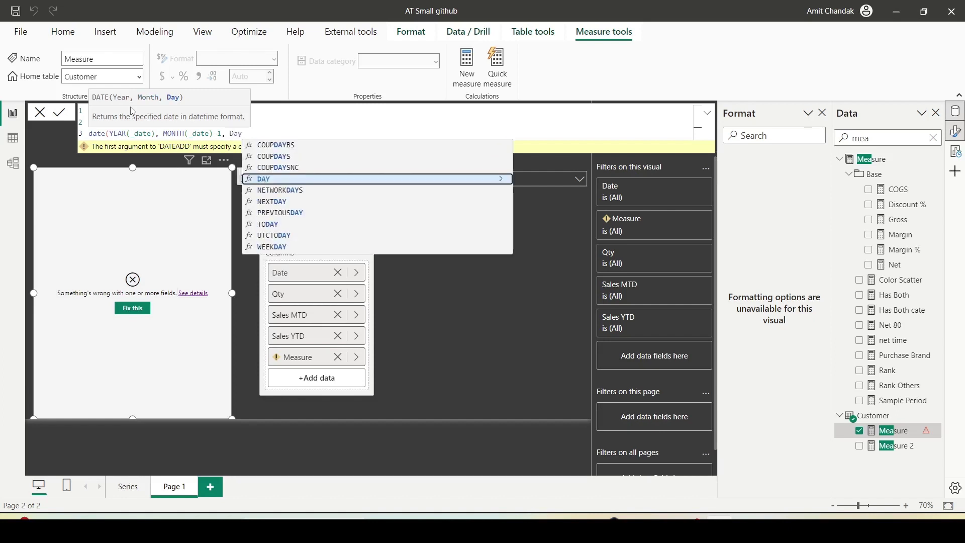
{"action": "key", "text": "Tab"}
{"action": "type", "text": "(_date"}
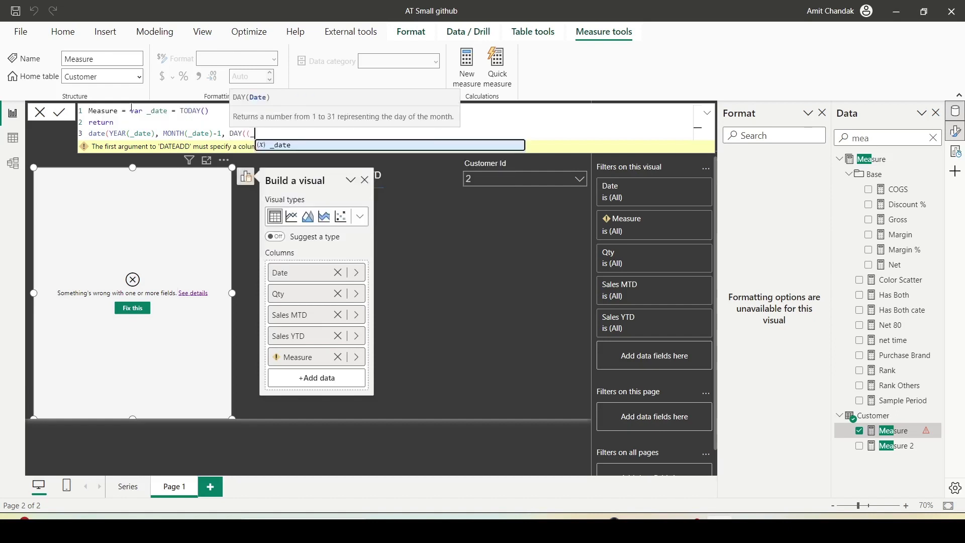
{"action": "key", "text": "Escape"}
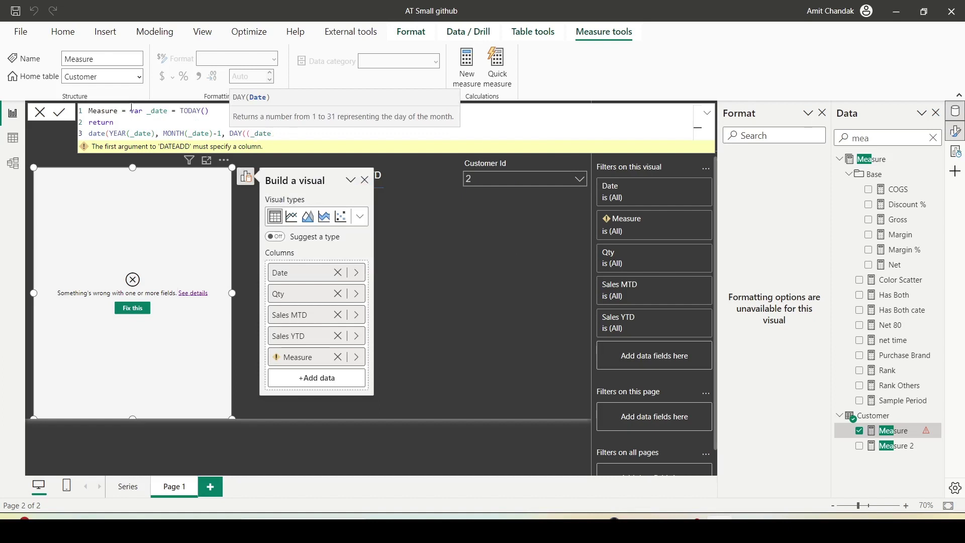
{"action": "key", "text": "BackSpace"}
{"action": "key", "text": "BackSpace"}
{"action": "key", "text": "BackSpace"}
{"action": "key", "text": "BackSpace"}
{"action": "key", "text": "BackSpace"}
{"action": "key", "text": "BackSpace"}
{"action": "type", "text": "_d"}
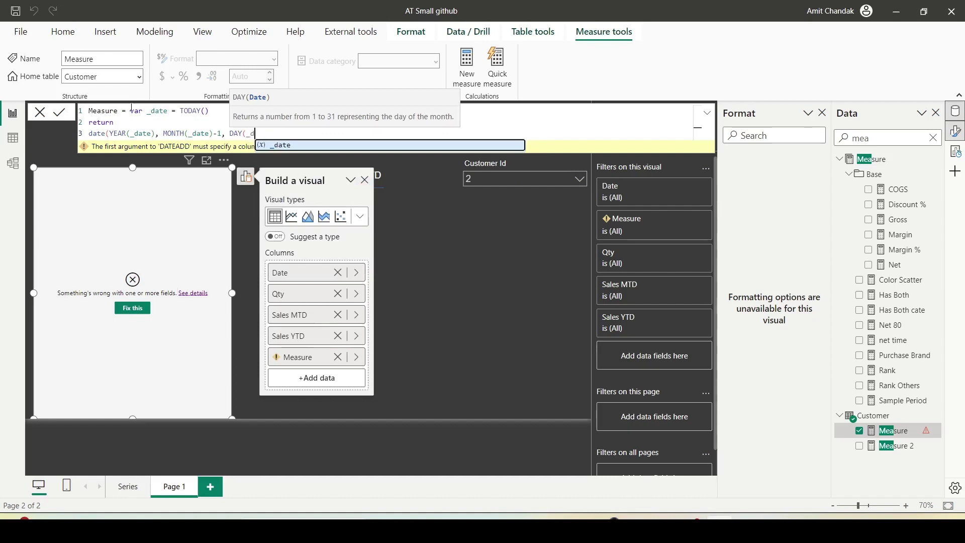
{"action": "type", "text": "ate))"}
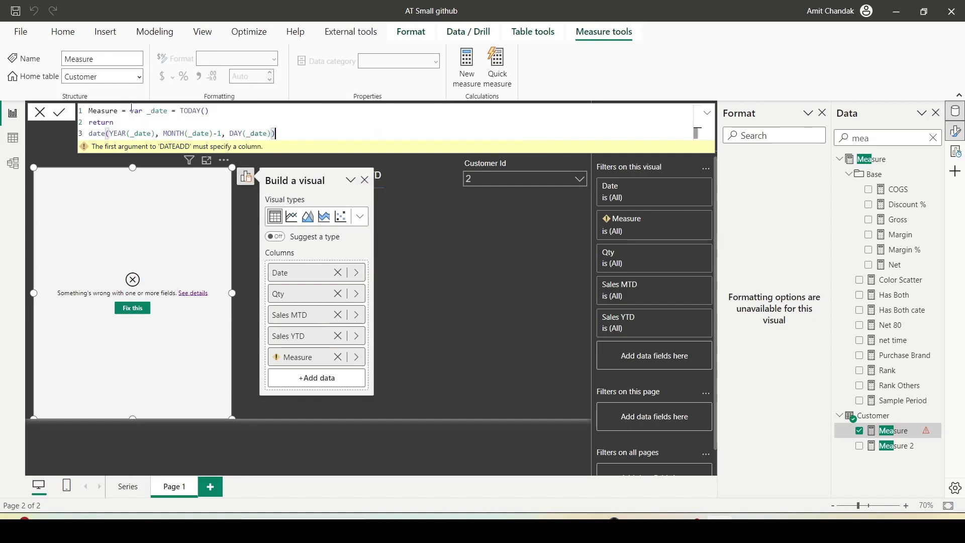
{"action": "key", "text": "Return"}
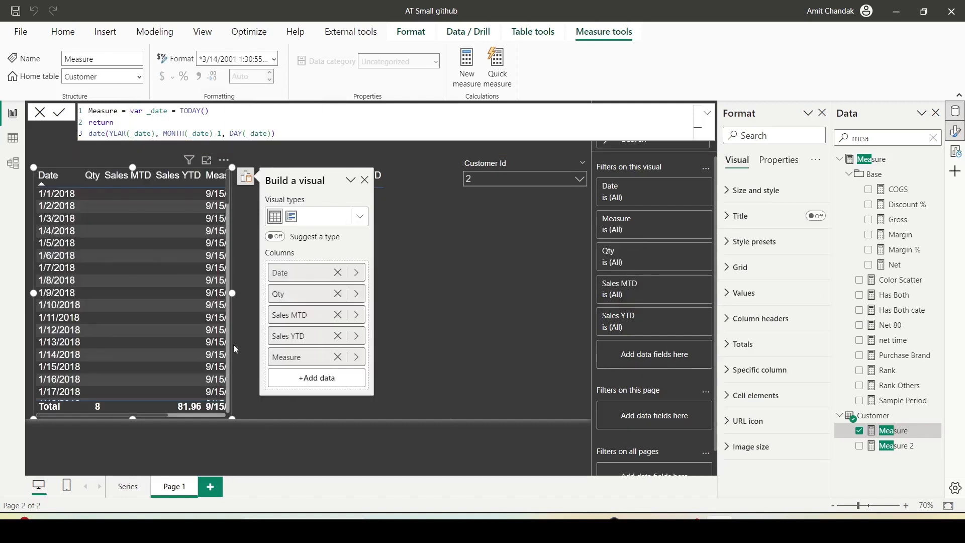
- Check the table's Measure values, replace TODAY() in the _date variable with Max('Date'[Date]) and save the measure
{"action": "left_click_drag", "start_coordinate": [98, 414], "coordinate": [170, 415]}
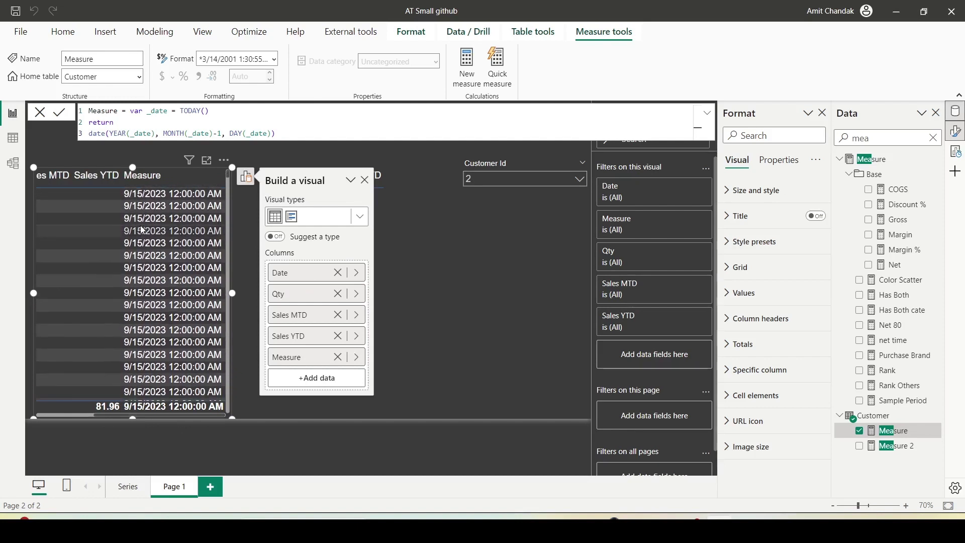
{"action": "scroll", "coordinate": [141, 226], "scroll_direction": "up", "scroll_amount": 2}
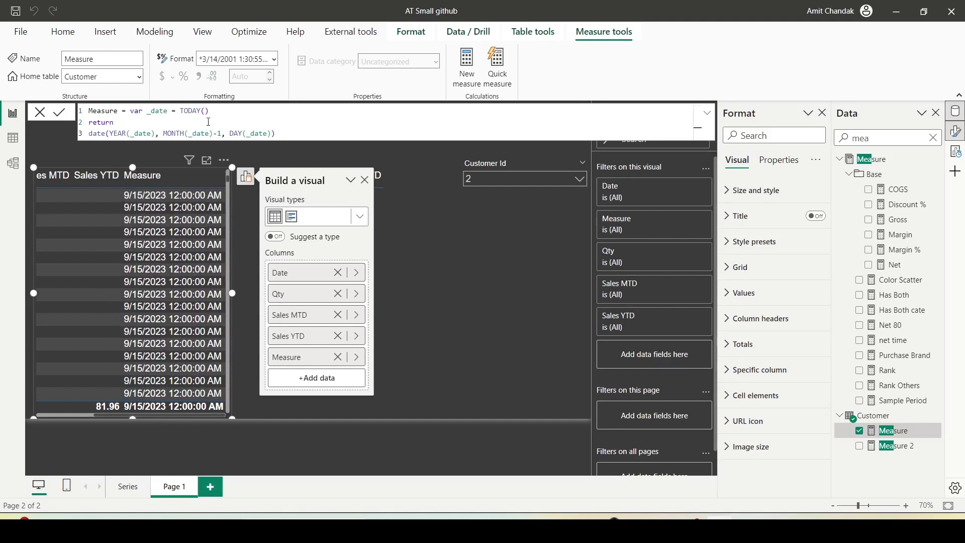
{"action": "left_click_drag", "start_coordinate": [209, 111], "coordinate": [180, 112]}
{"action": "type", "text": "Max(Sa"}
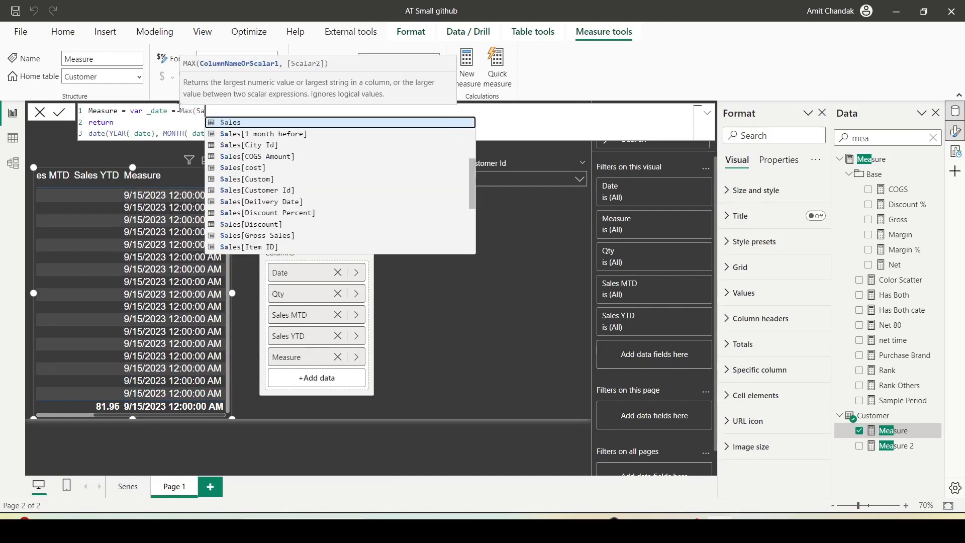
{"action": "key", "text": "BackSpace"}
{"action": "type", "text": "'Date'[Date]"}
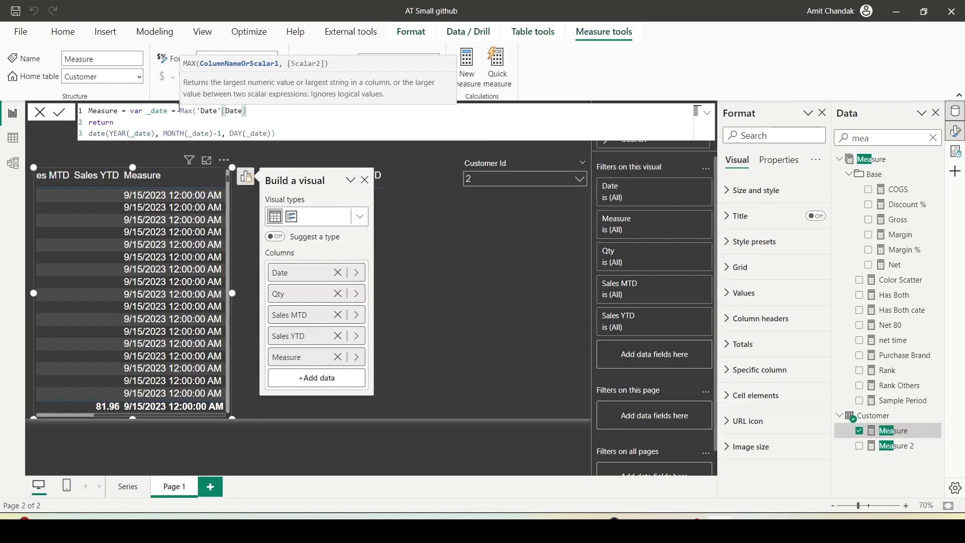
{"action": "type", "text": ")"}
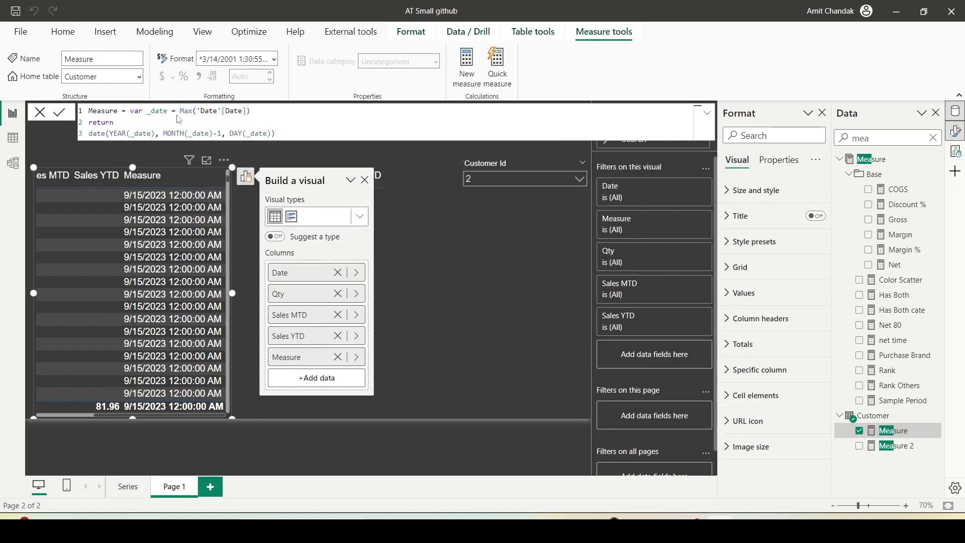
{"action": "key", "text": "Return"}
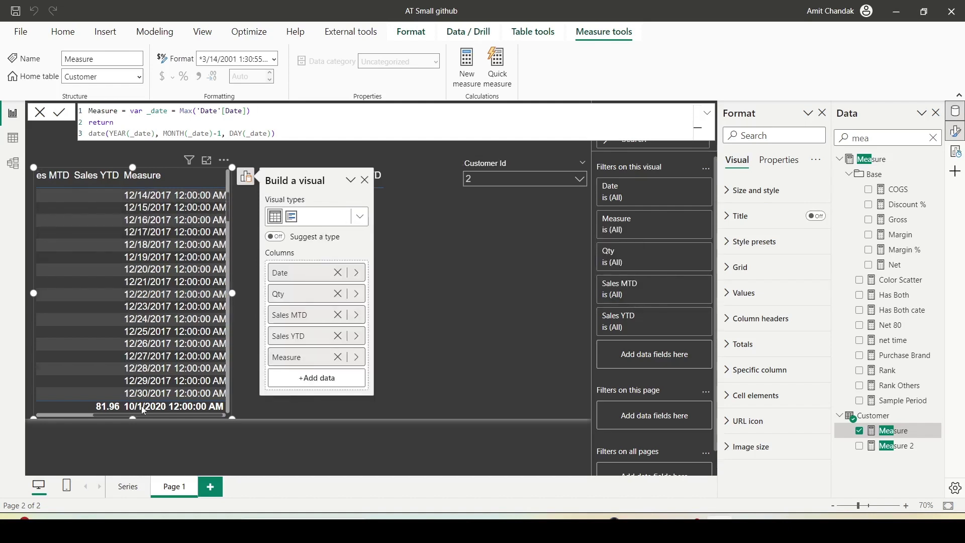
- Compare the table's Date column with the Measure column from the first rows onward
{"action": "left_click", "coordinate": [86, 415]}
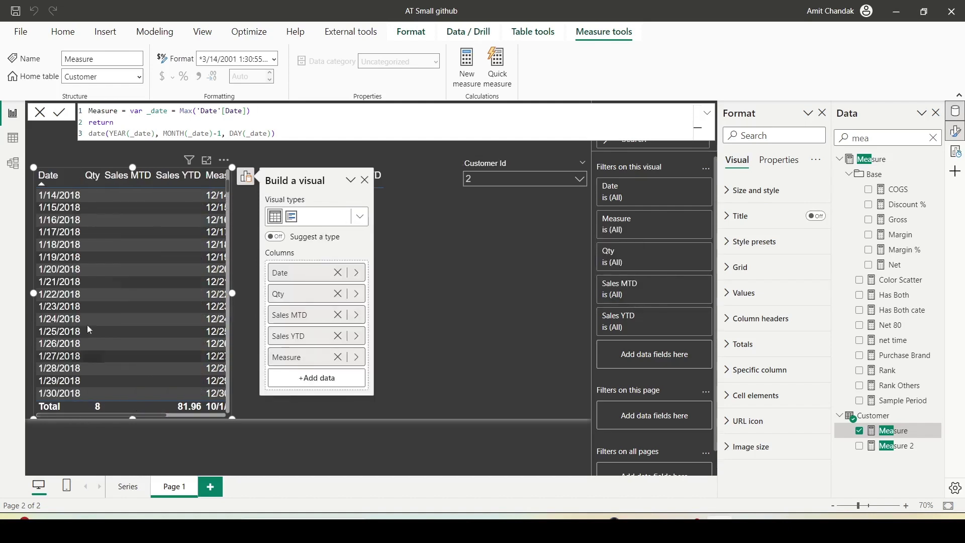
{"action": "scroll", "coordinate": [87, 324], "scroll_direction": "up", "scroll_amount": 5}
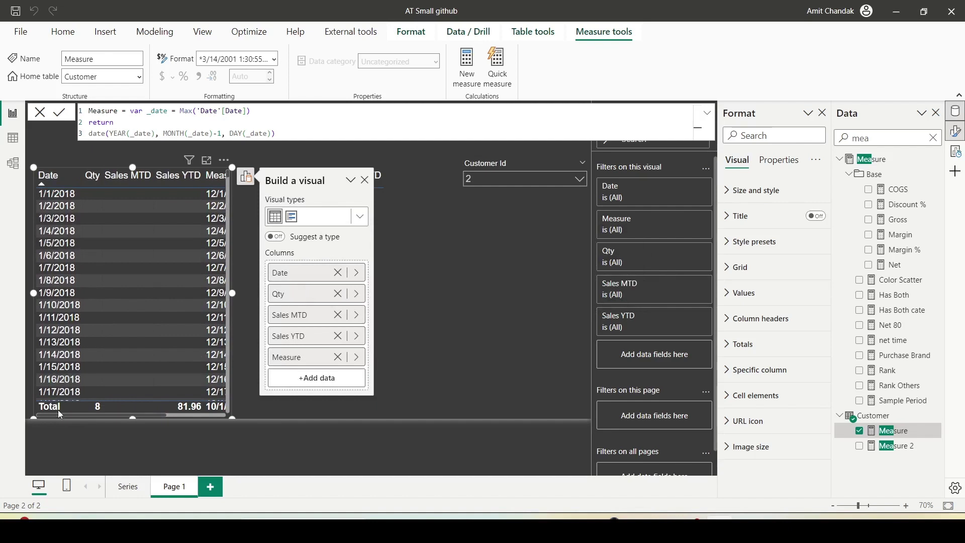
{"action": "left_click_drag", "start_coordinate": [60, 415], "coordinate": [121, 416]}
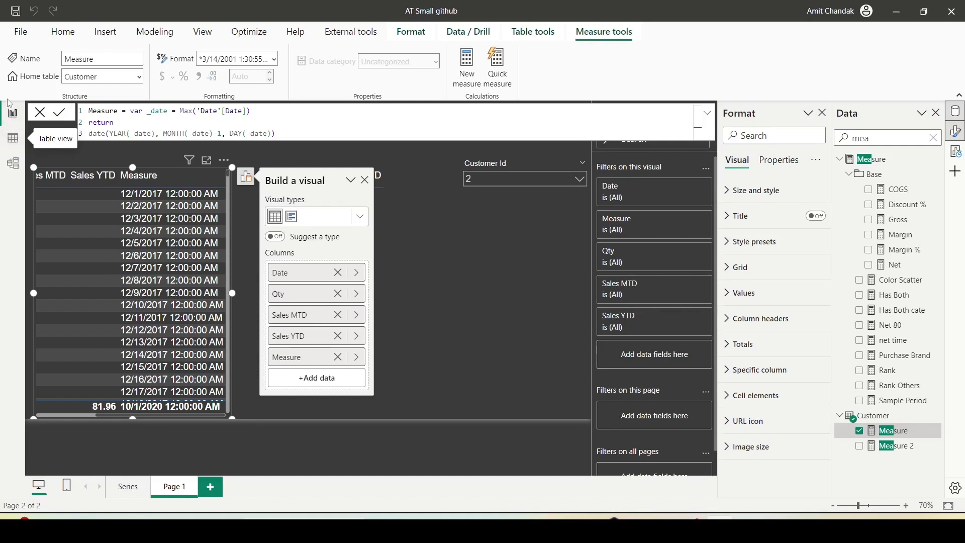
- Set the month offset in the measure's date expression to -12 and save the formula
{"action": "left_click", "coordinate": [272, 133]}
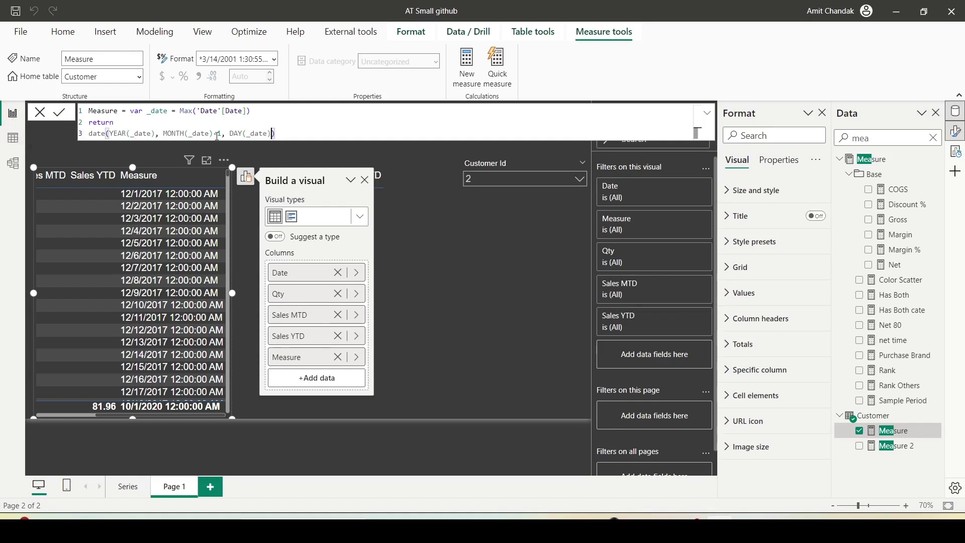
{"action": "type", "text": "13"}
{"action": "key", "text": "BackSpace"}
{"action": "type", "text": "2"}
{"action": "key", "text": "Return"}
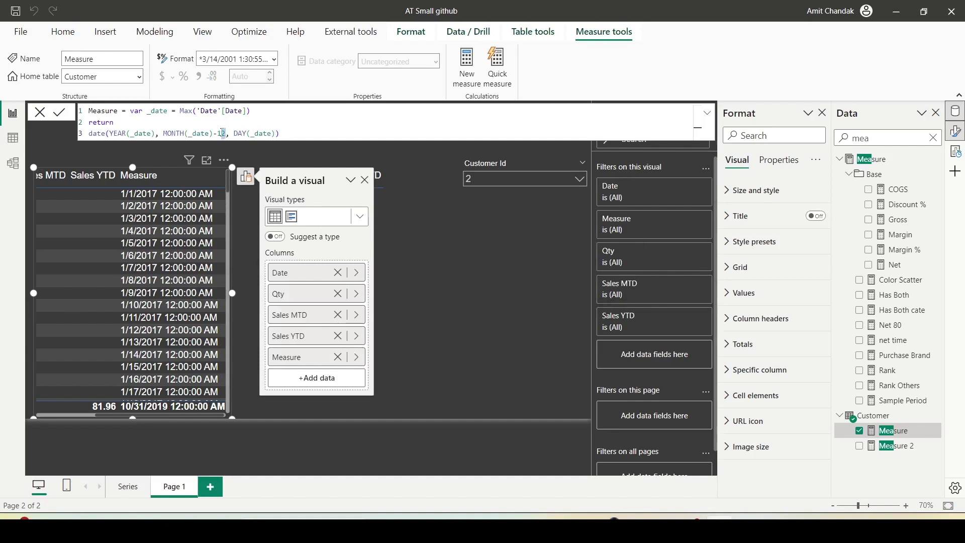
- Set the measure's month offset to -13, save the formula and highlight its DAY(_date) argument
{"action": "key", "text": "BackSpace"}
{"action": "type", "text": "3"}
{"action": "key", "text": "Return"}
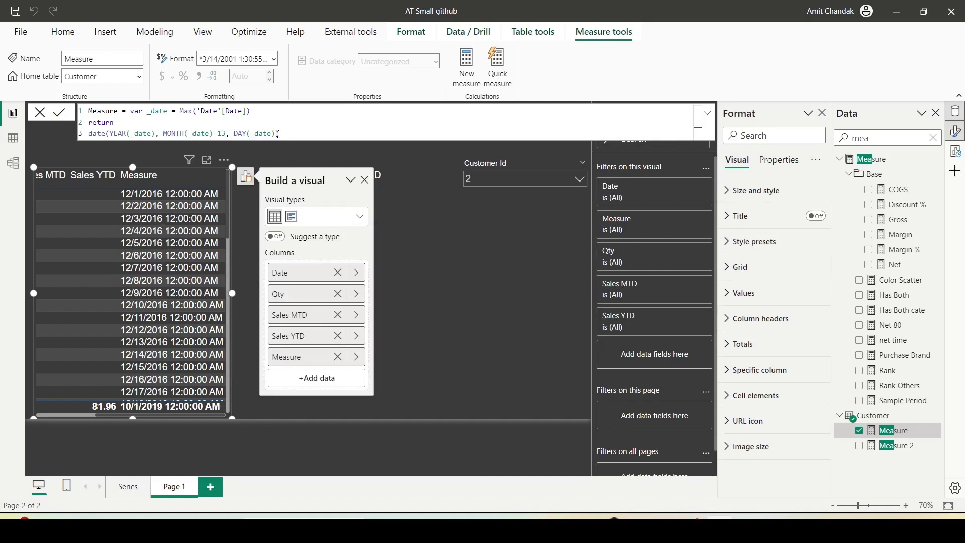
{"action": "left_click_drag", "start_coordinate": [275, 134], "coordinate": [234, 132]}
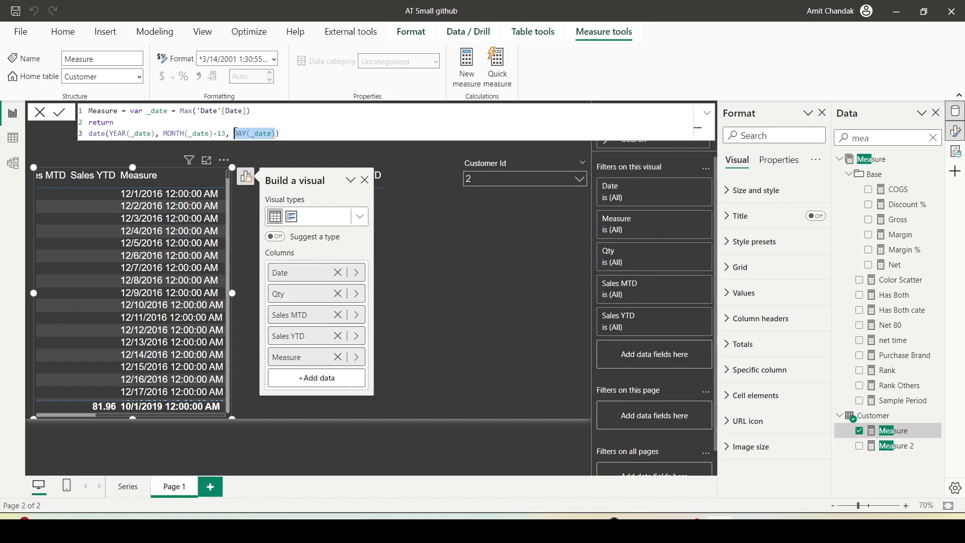
- Switch to Table view, open the Date table and select its 1 month Before column
{"action": "left_click", "coordinate": [13, 139]}
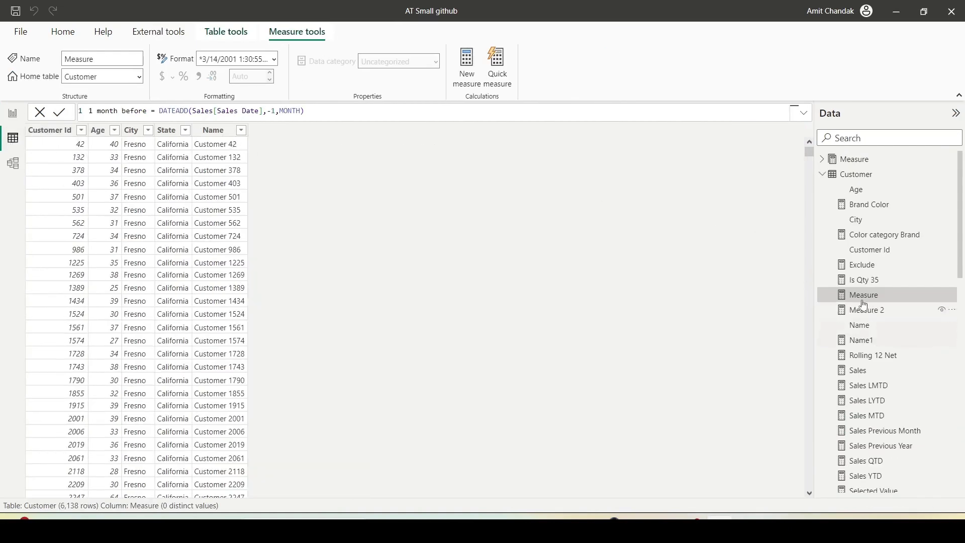
{"action": "left_click", "coordinate": [822, 175]}
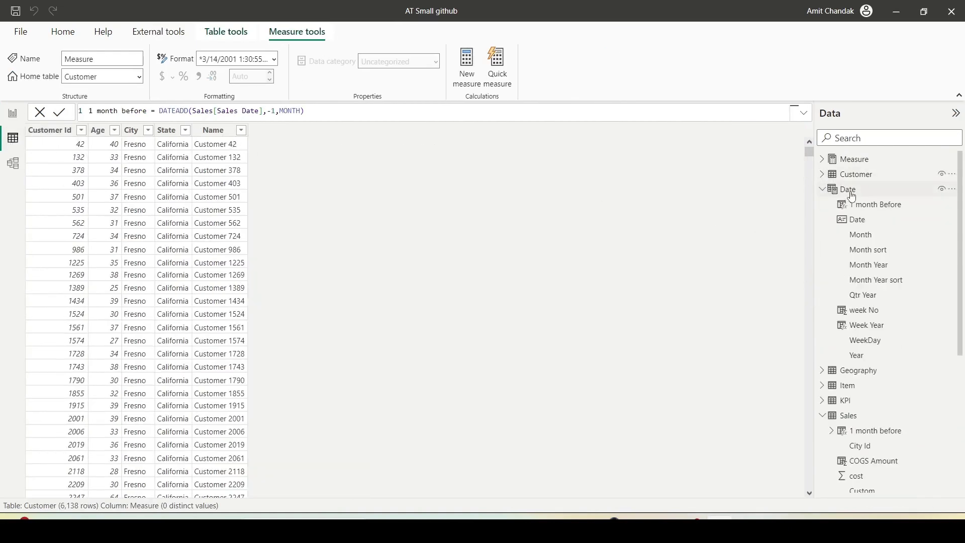
{"action": "left_click", "coordinate": [837, 190]}
{"action": "left_click", "coordinate": [598, 251]}
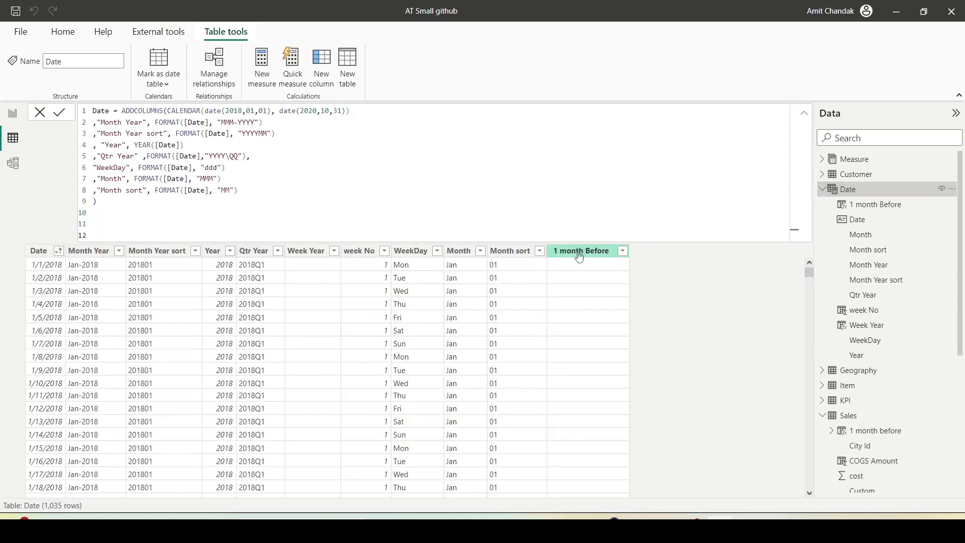
- Replace the 1 month Before column's expression with Date(Year([Date]), MONTH([Date]), Day([Date])) and save the formula
{"action": "left_click_drag", "start_coordinate": [284, 111], "coordinate": [159, 111]}
{"action": "type", "text": "Date("}
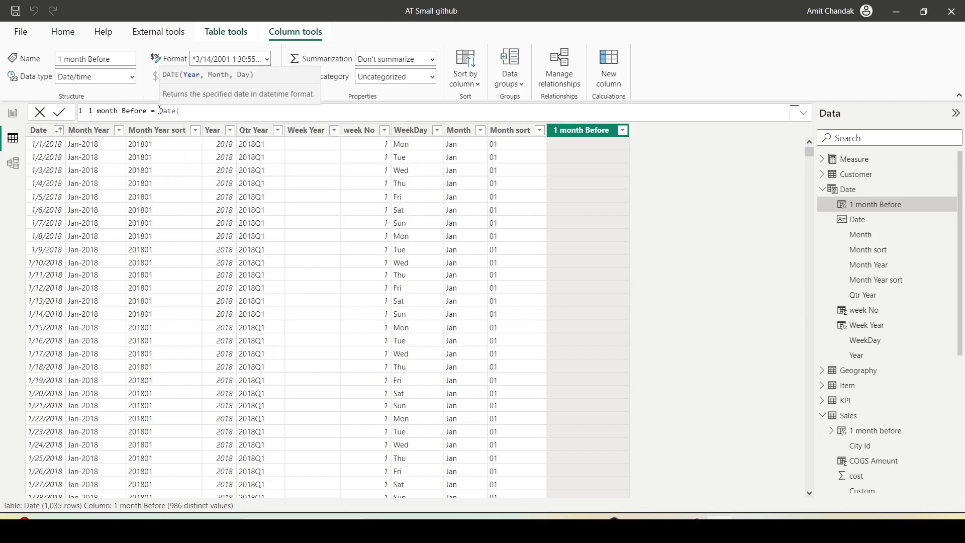
{"action": "type", "text": "Year("}
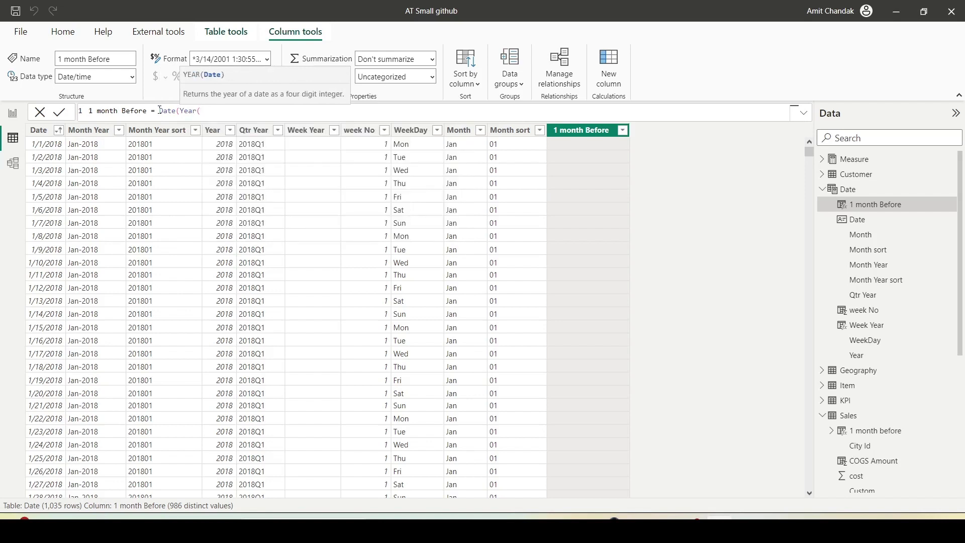
{"action": "type", "text": "[Dat"}
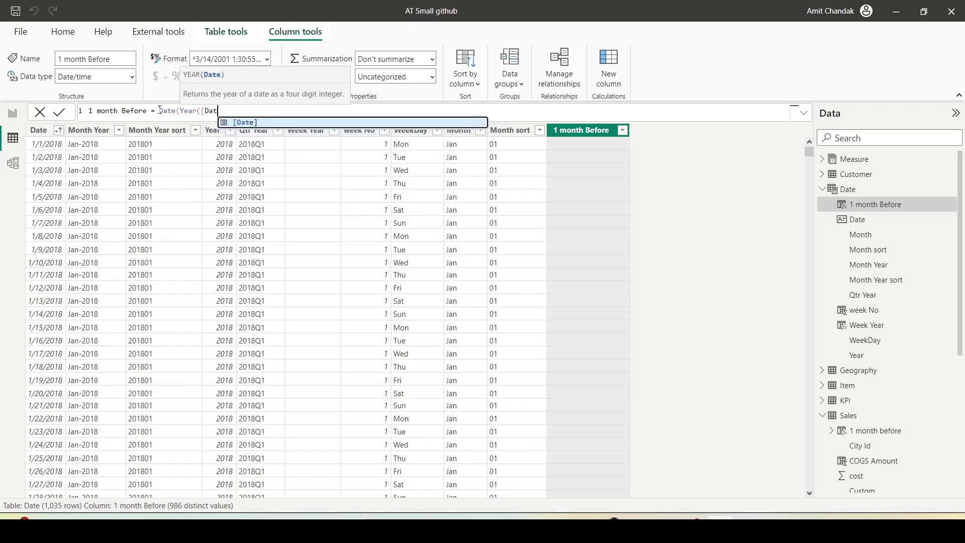
{"action": "type", "text": "e]), Mon"}
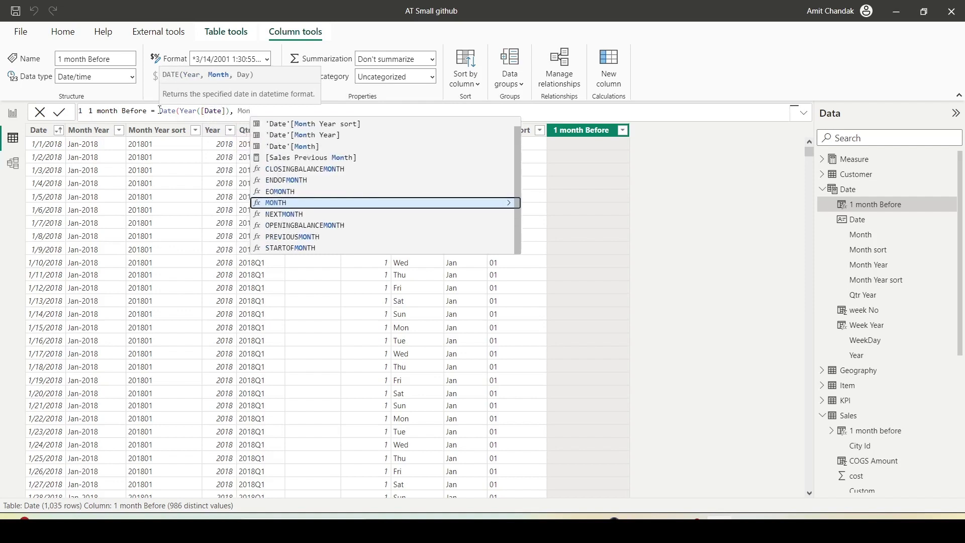
{"action": "key", "text": "Tab"}
{"action": "type", "text": "("}
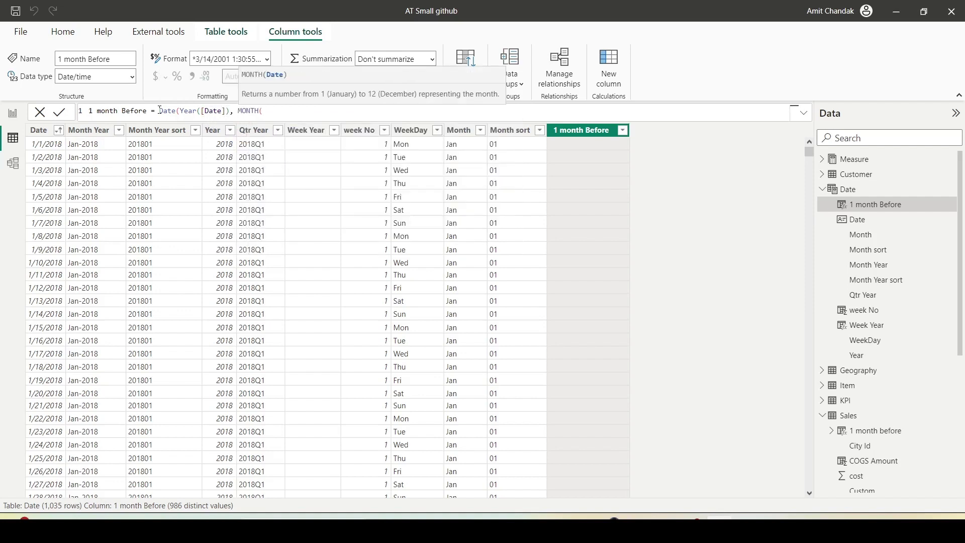
{"action": "type", "text": "[Date"}
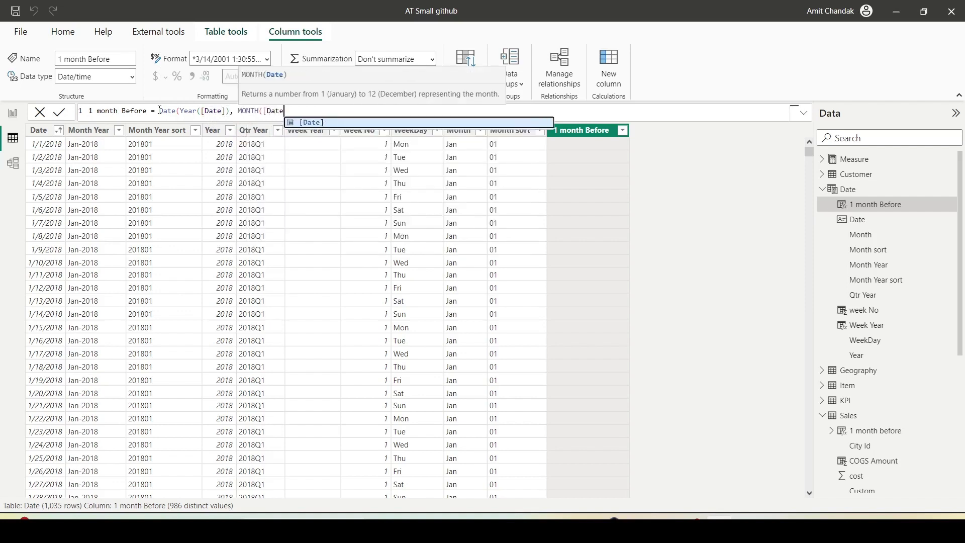
{"action": "type", "text": "])"}
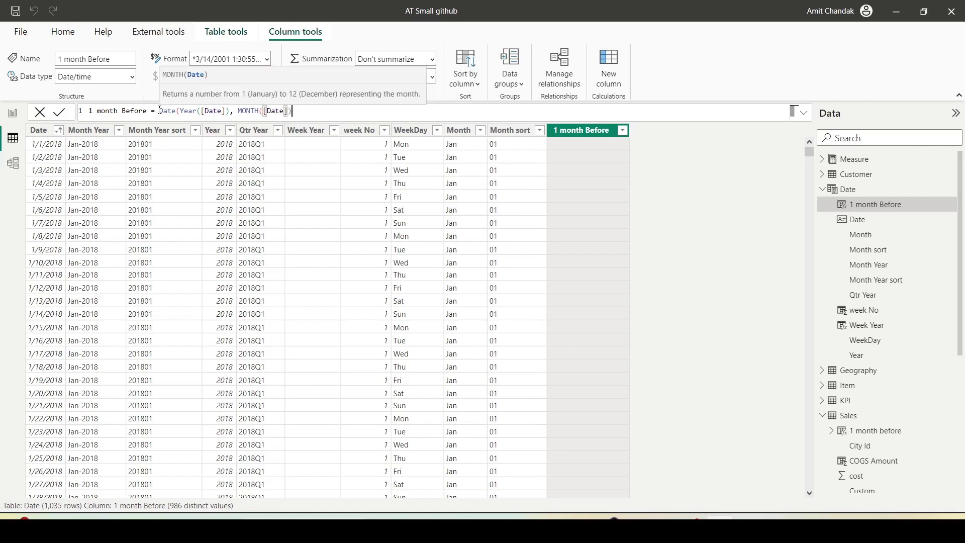
{"action": "type", "text": ", Day("}
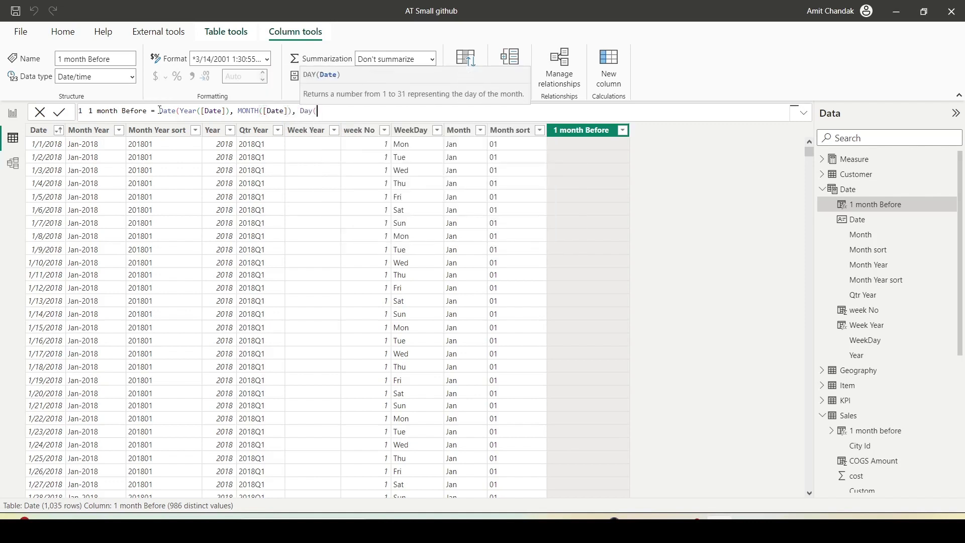
{"action": "type", "text": "[Date])"}
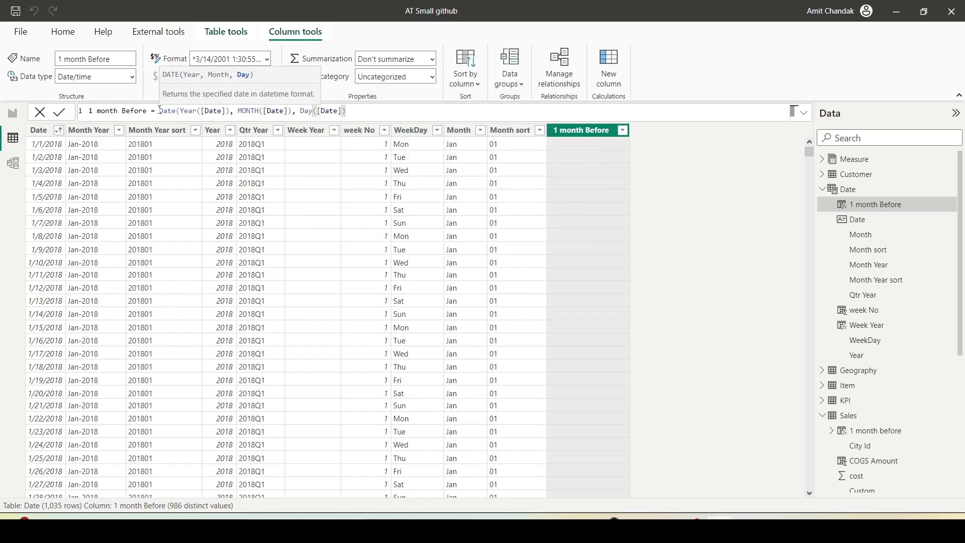
{"action": "key", "text": "Return"}
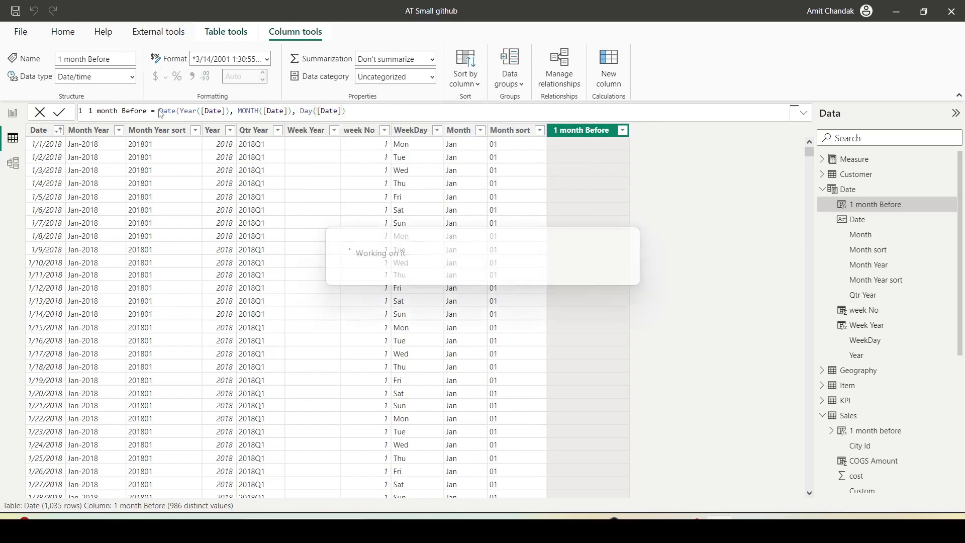
- Subtract 1 from the MONTH([Date]) argument in the 1 month Before column and save the formula
{"action": "left_click", "coordinate": [294, 110]}
{"action": "type", "text": "-1"}
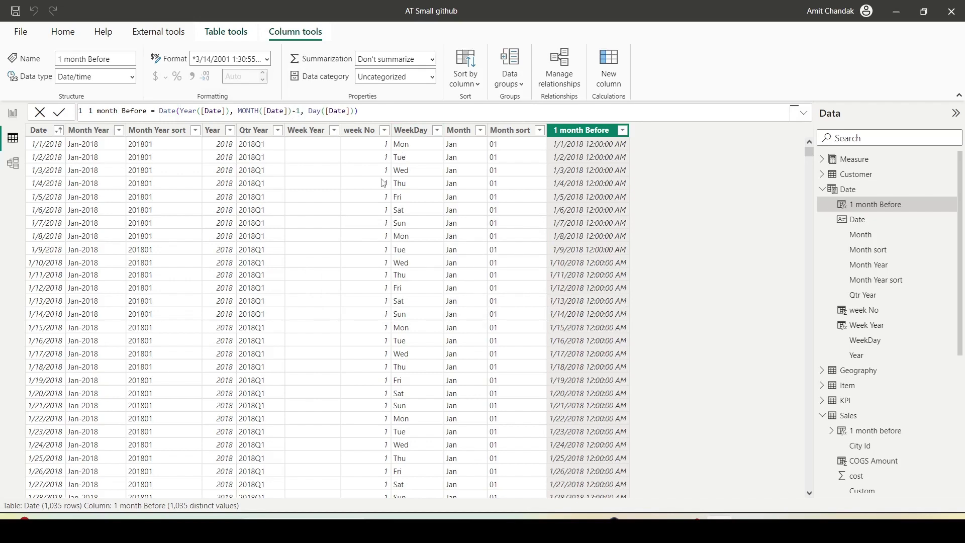
{"action": "key", "text": "Return"}
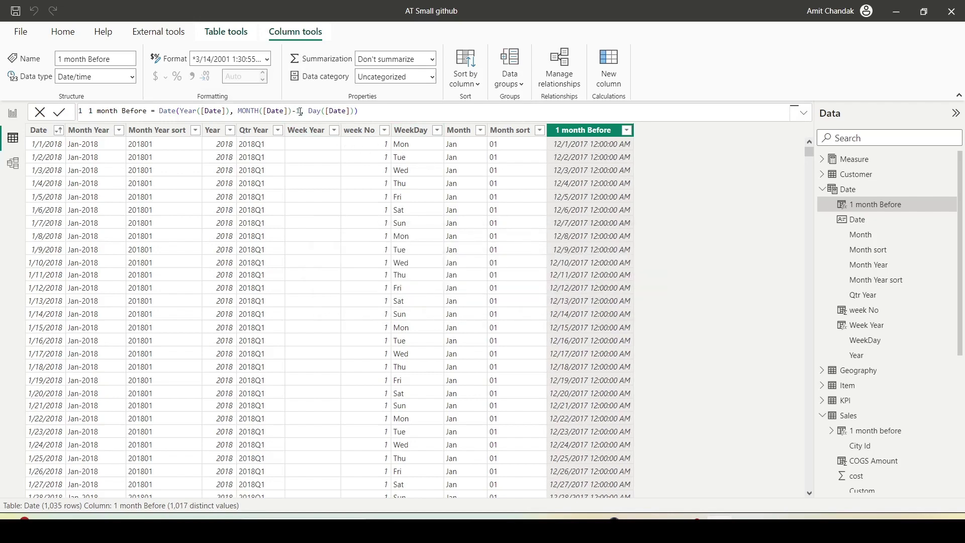
- Try moving the -1 offset from the month argument to Day([Date]) and save the formula
{"action": "left_click_drag", "start_coordinate": [301, 111], "coordinate": [292, 111]}
{"action": "key", "text": "BackSpace"}
{"action": "type", "text": "-1"}
{"action": "key", "text": "Return"}
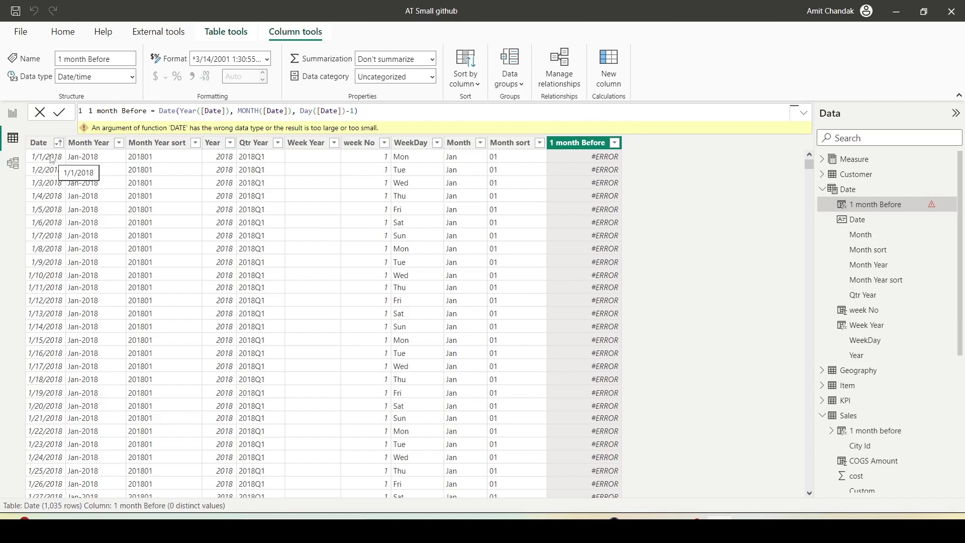
- Remove the -1 from the day argument, subtract 1 after the whole DATE expression instead, and save the formula
{"action": "left_click", "coordinate": [354, 111]}
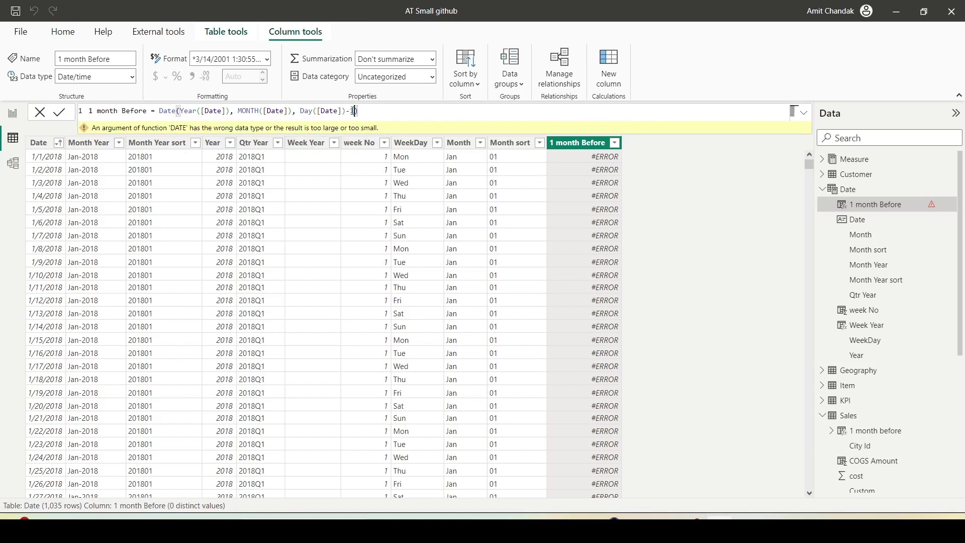
{"action": "left_click_drag", "start_coordinate": [353, 111], "coordinate": [345, 111]}
{"action": "key", "text": "BackSpace"}
{"action": "type", "text": "-1"}
{"action": "key", "text": "Return"}
- Replace the DATE expression in the 1 month Before column with [Date], keeping the -1 offset
{"action": "left_click_drag", "start_coordinate": [349, 109], "coordinate": [160, 114]}
{"action": "key", "text": "BackSpace"}
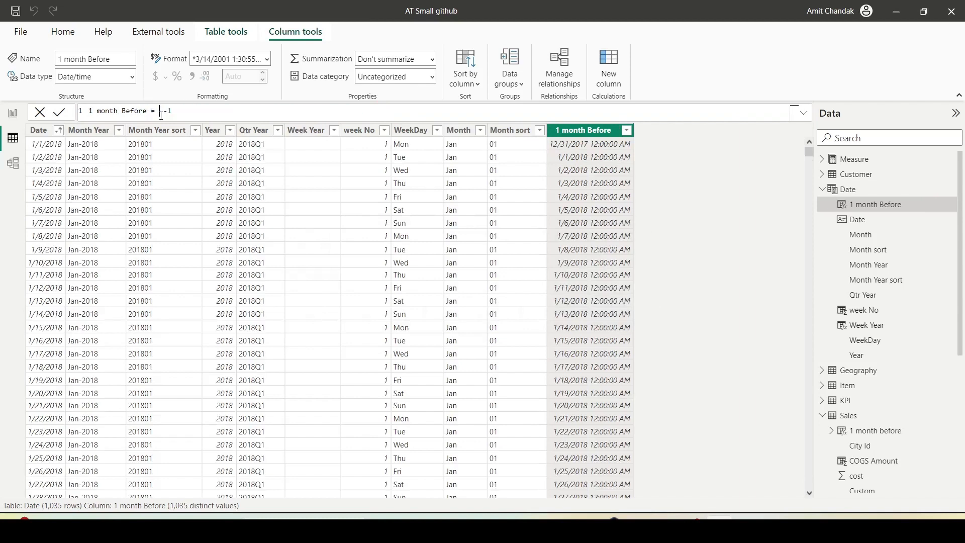
{"action": "type", "text": "[Date]"}
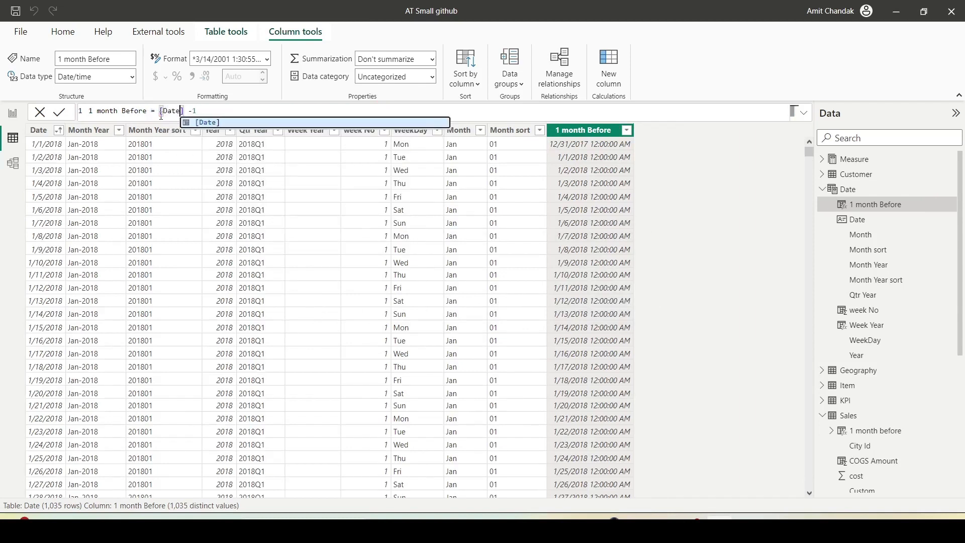